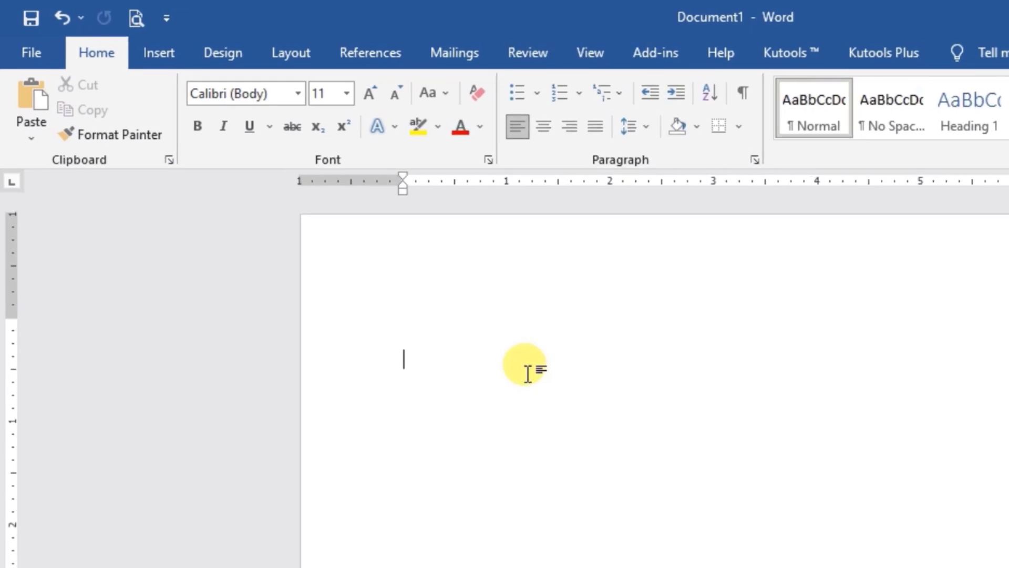
- Search the Office add-in store, via Insert > Get Add-ins, for 'qr4office'
click(174, 55)
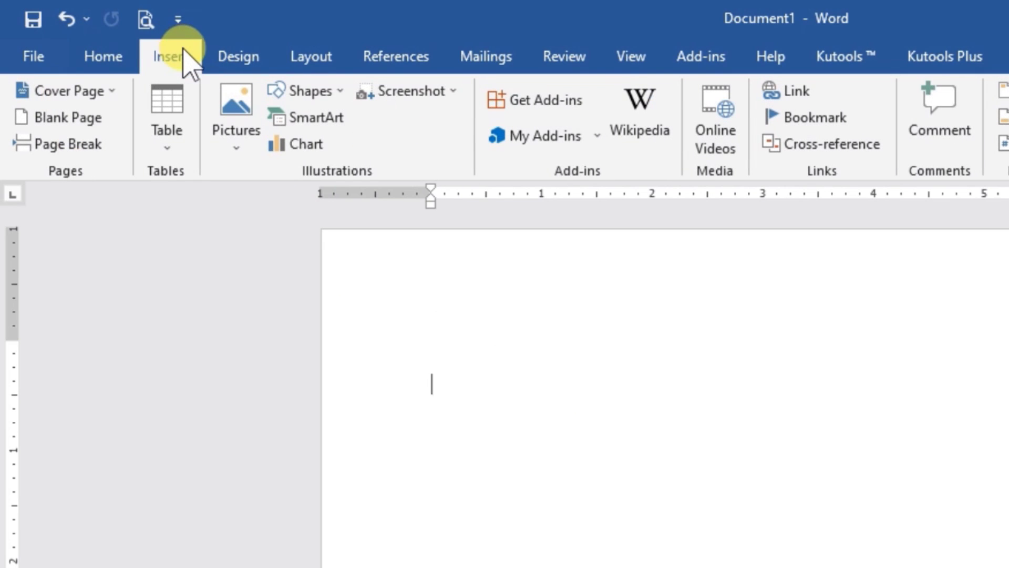
click(568, 109)
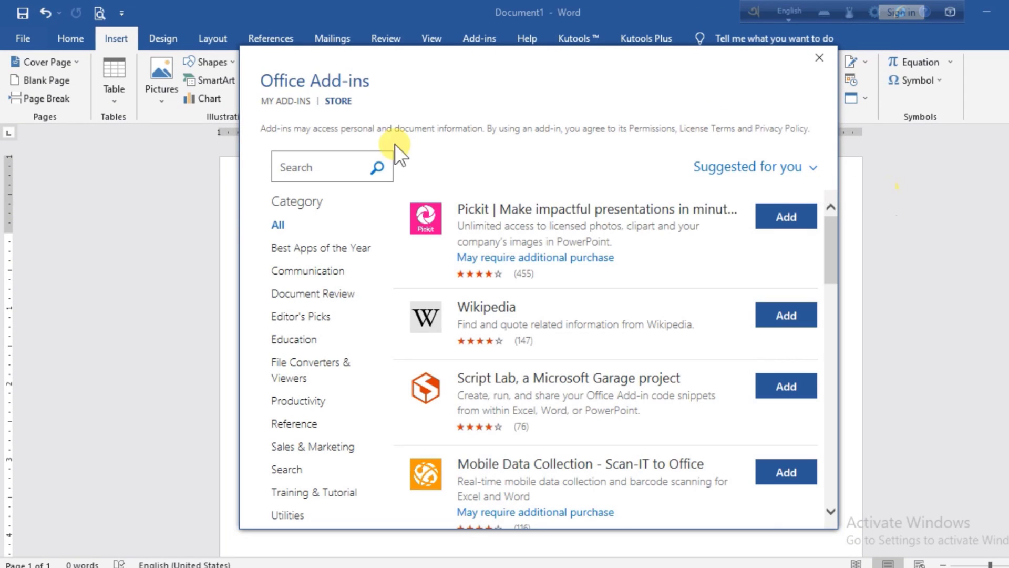
click(335, 168)
text(qr4office)
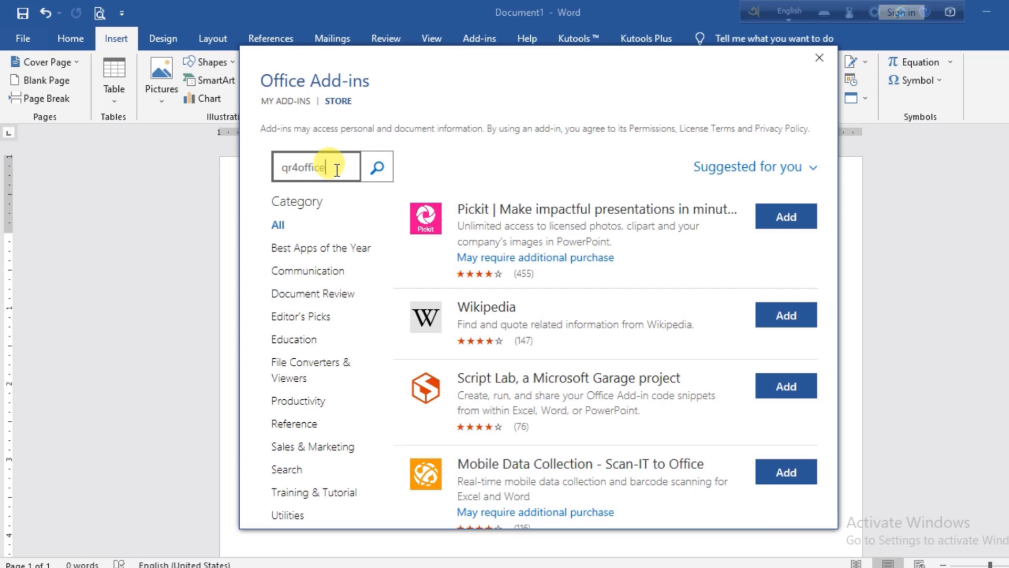
click(376, 168)
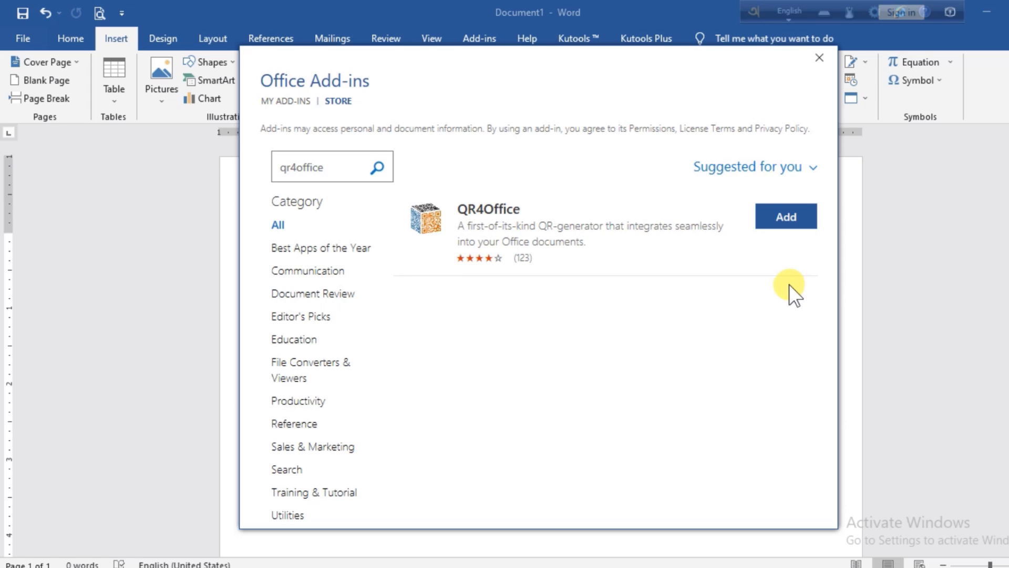
- Add QR4Office, accept its license terms, and launch it from My Add-ins
click(789, 217)
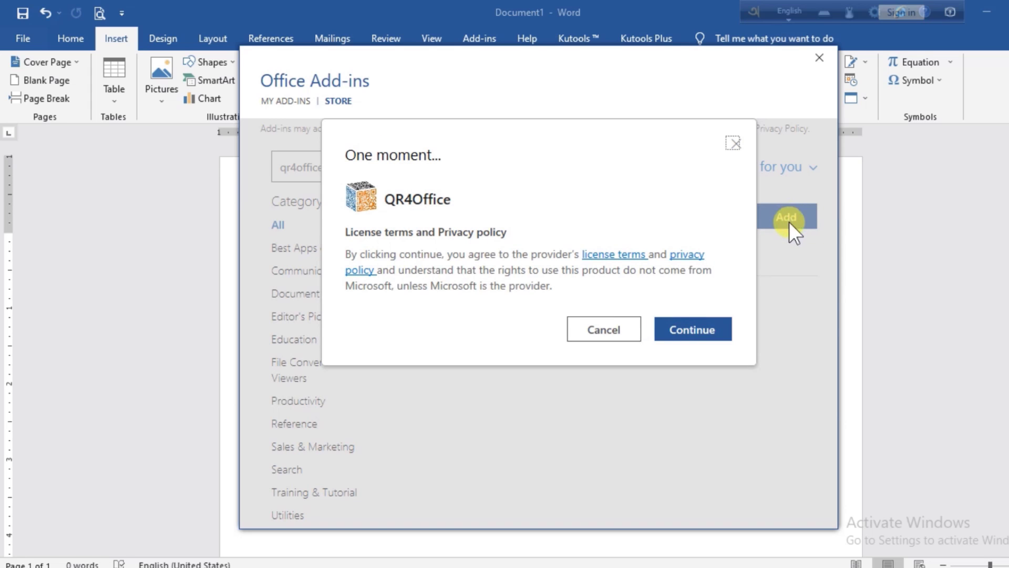
click(706, 342)
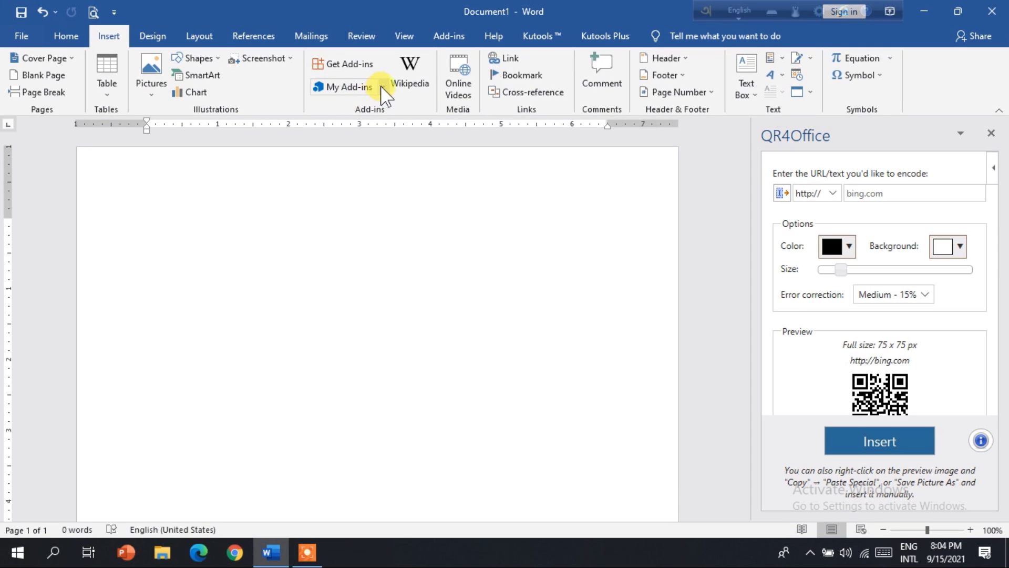
click(381, 86)
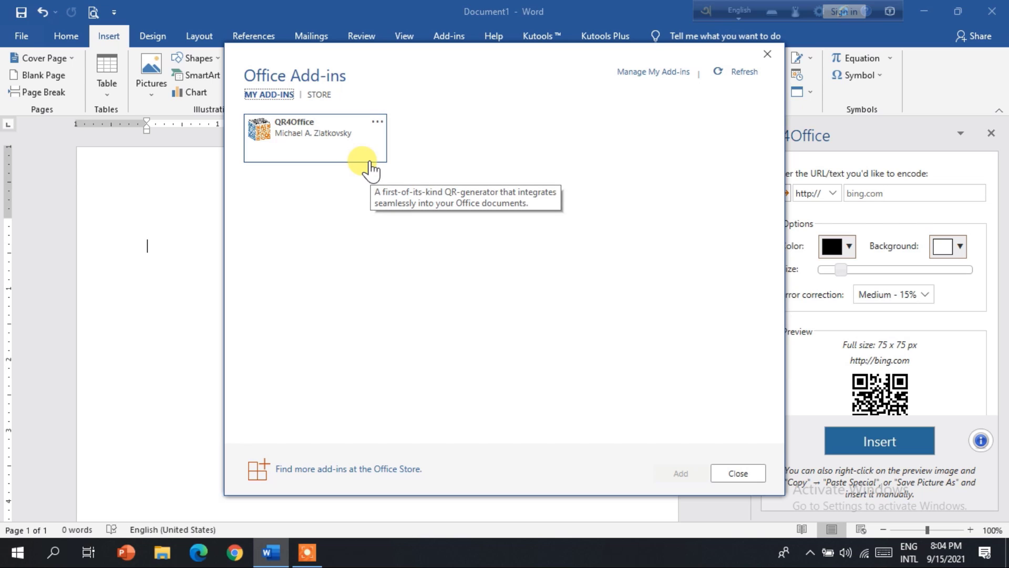
click(378, 122)
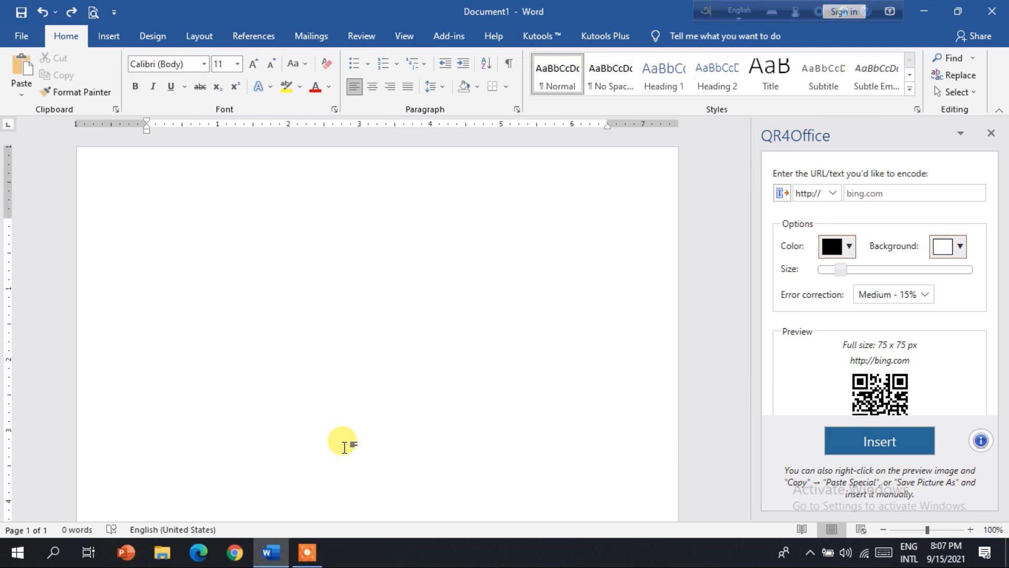
text(https://www.youtube.com/educationprob2)
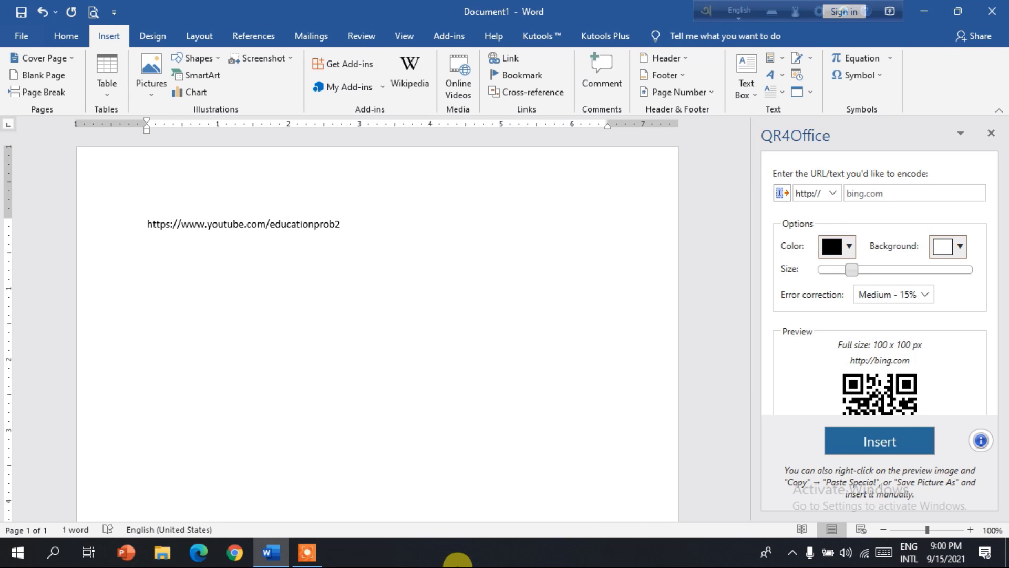
key(ctrl+a)
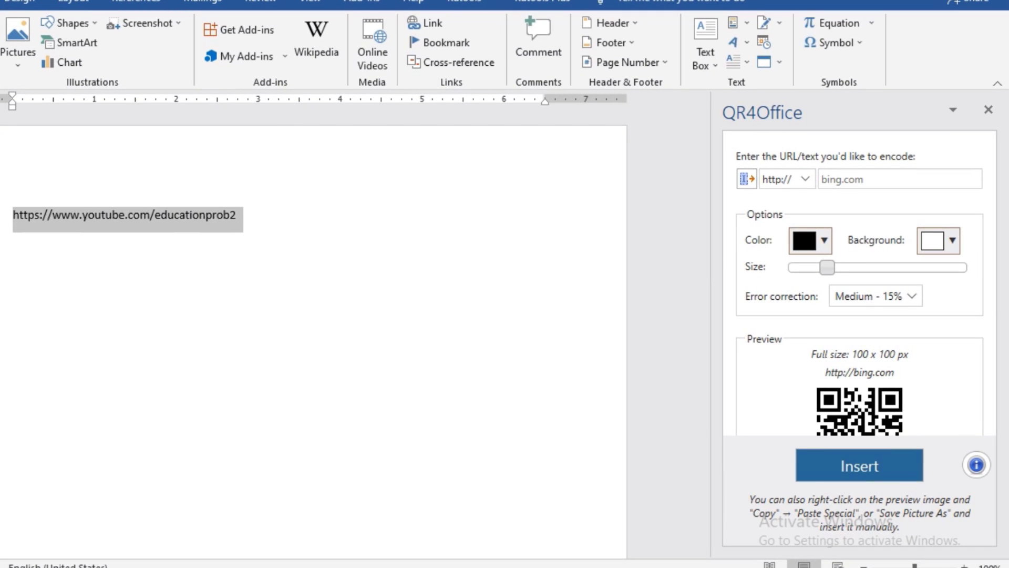
- Replace bing.com in the QR4Office URL field with the pasted YouTube URL
click(843, 181)
text(https://www.youtube.com/educationprob2)
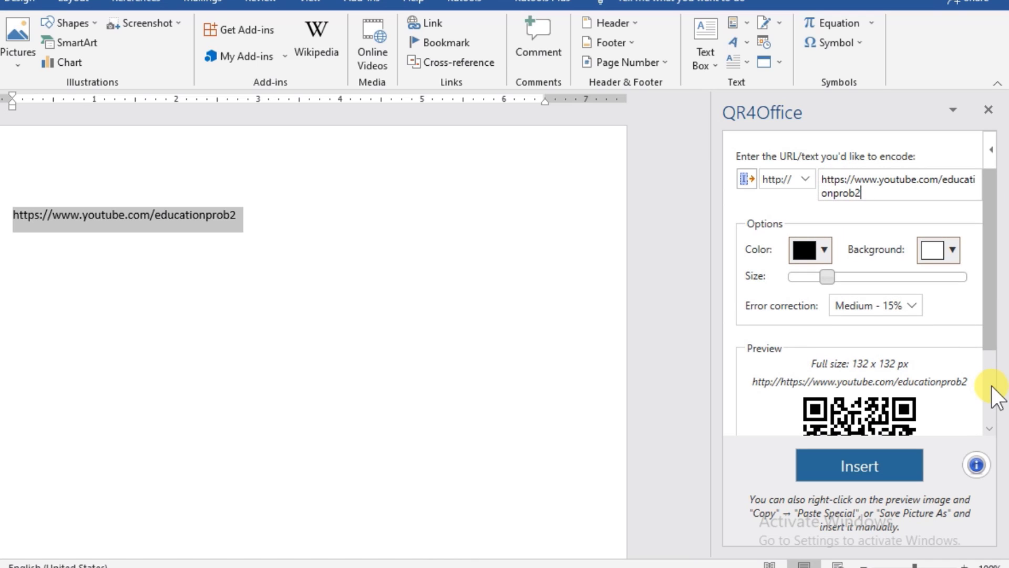
scroll(975, 379, down, 3)
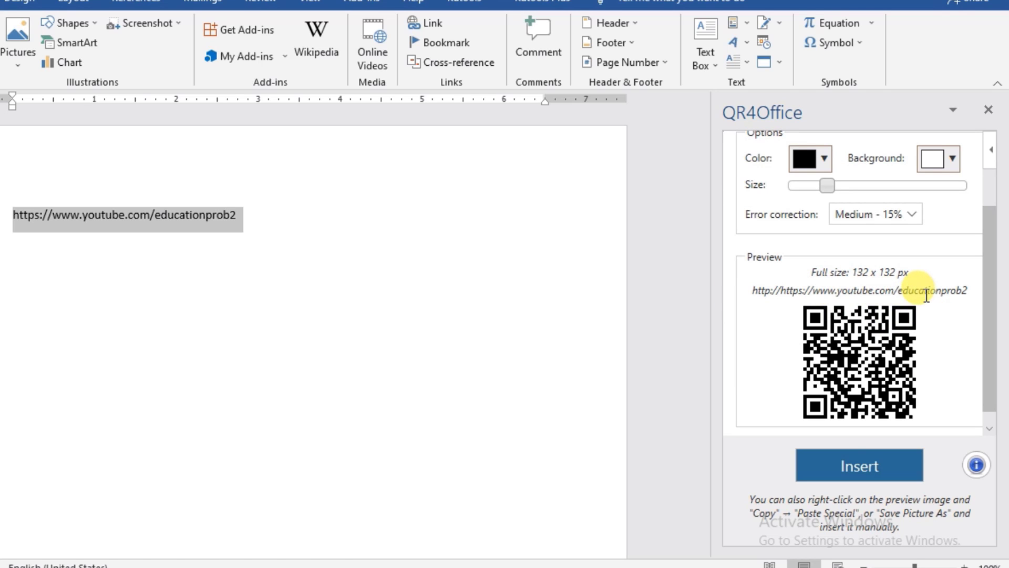
scroll(960, 301, up, 3)
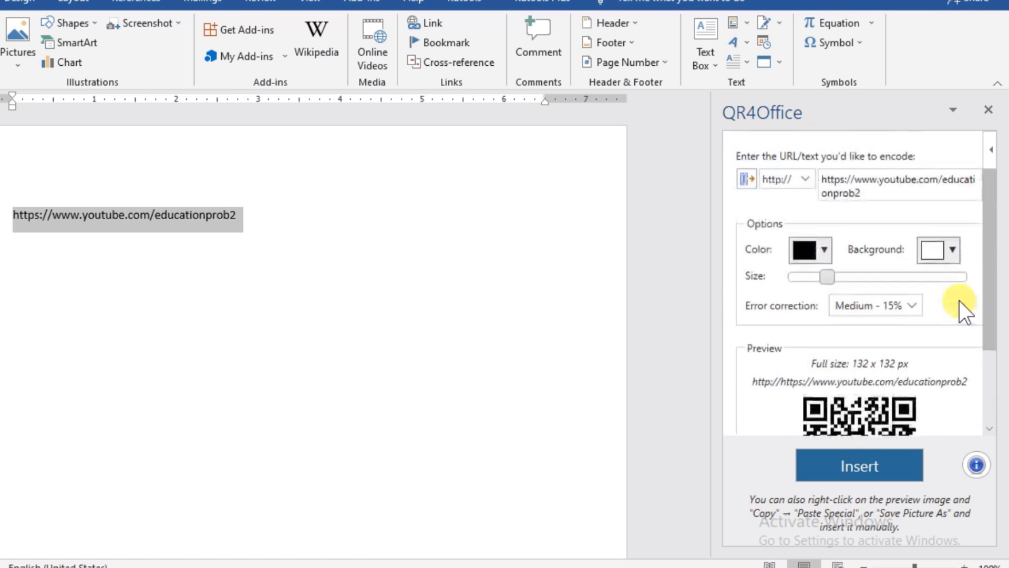
scroll(959, 300, down, 2)
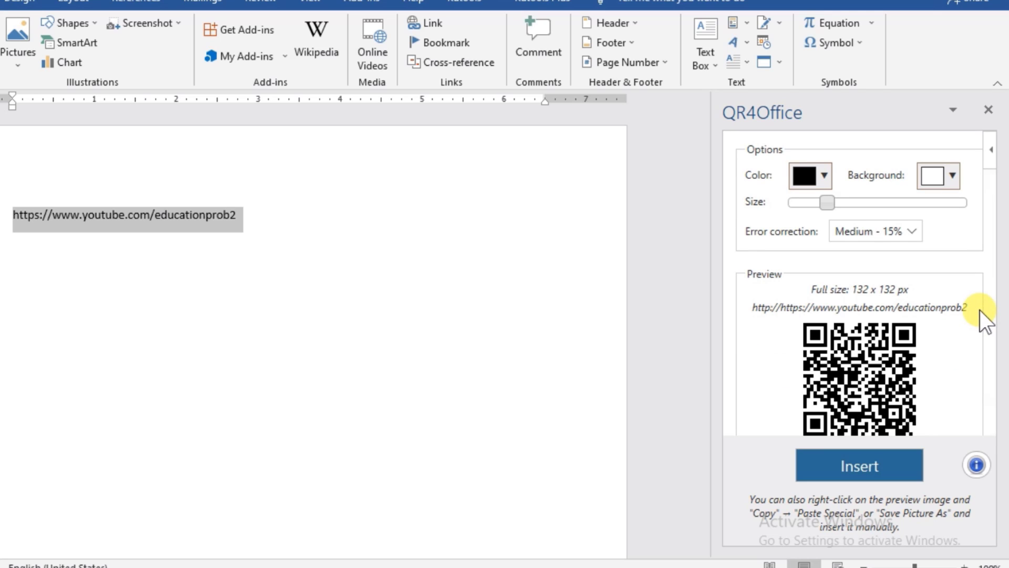
drag(992, 285, 992, 293)
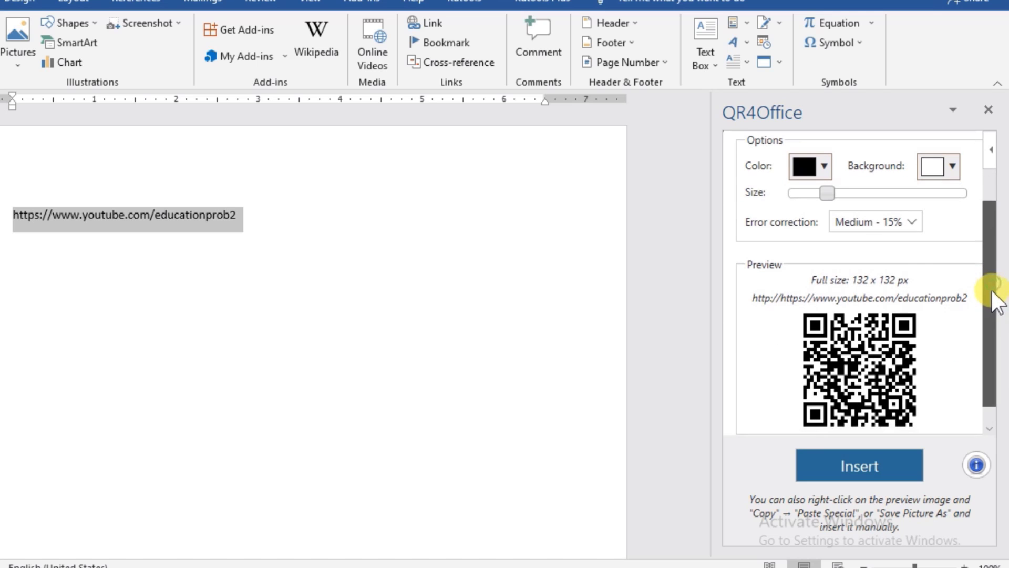
click(825, 167)
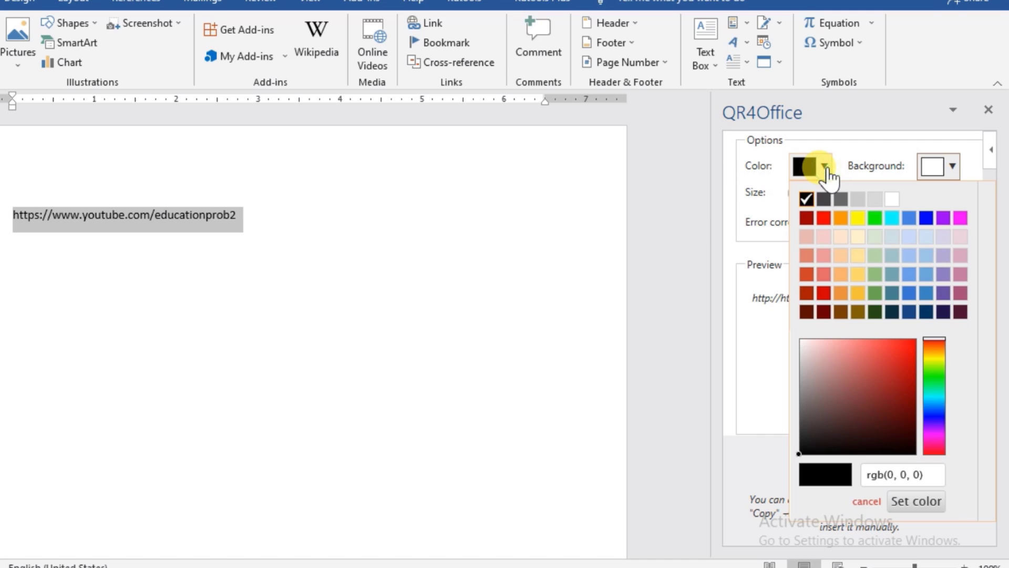
click(857, 256)
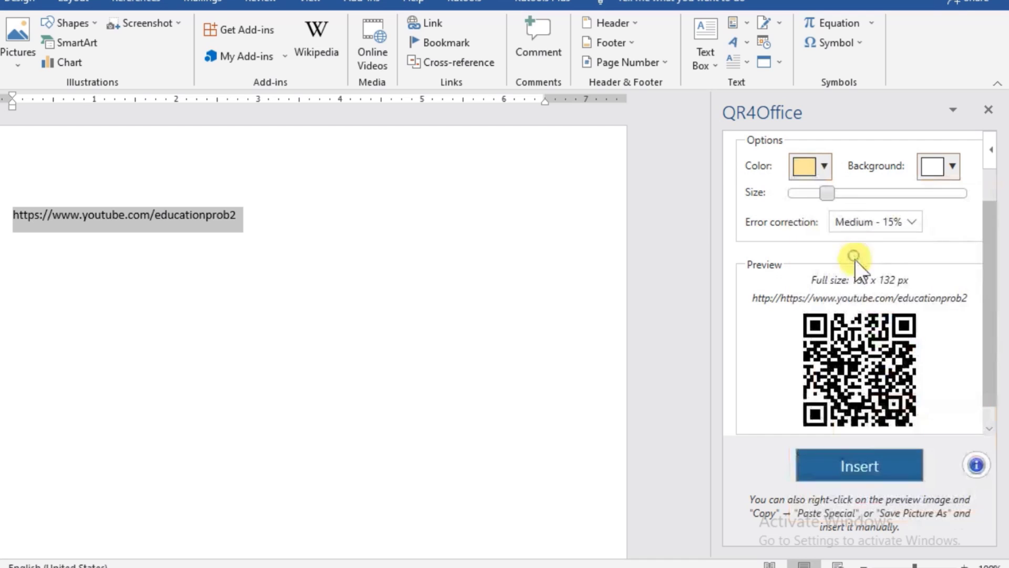
click(821, 168)
click(911, 217)
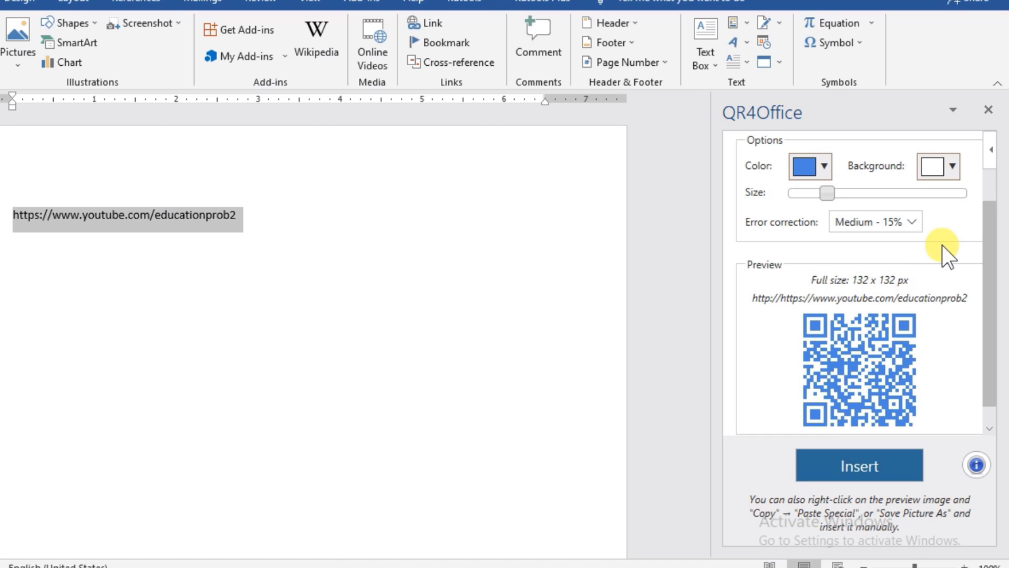
click(952, 166)
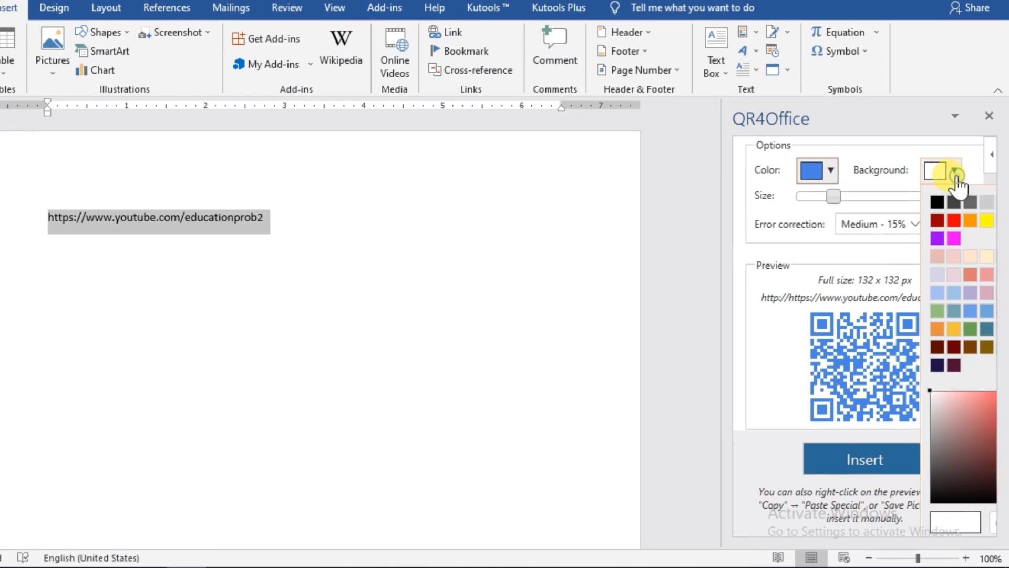
click(958, 225)
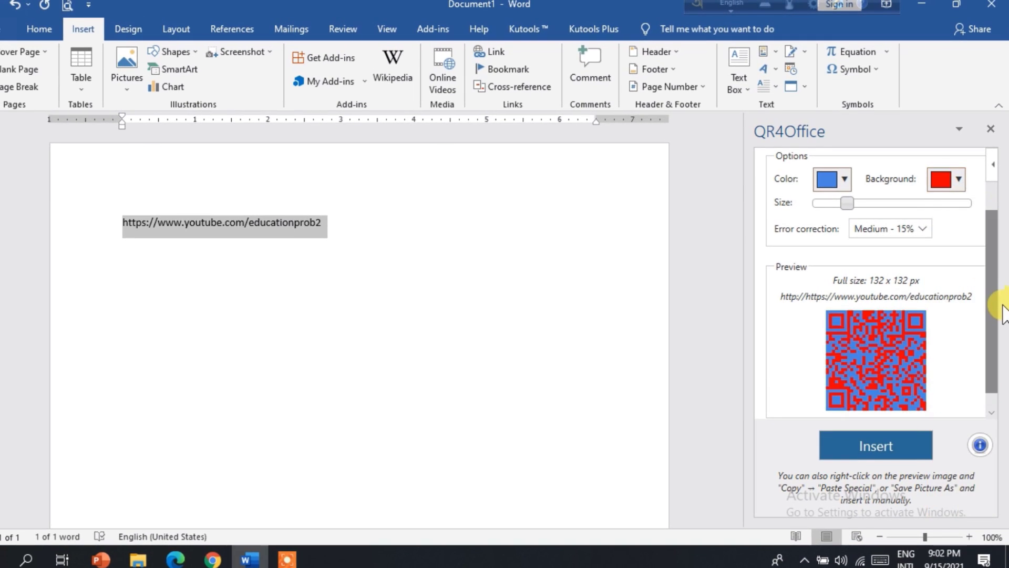
click(836, 180)
click(839, 204)
click(956, 185)
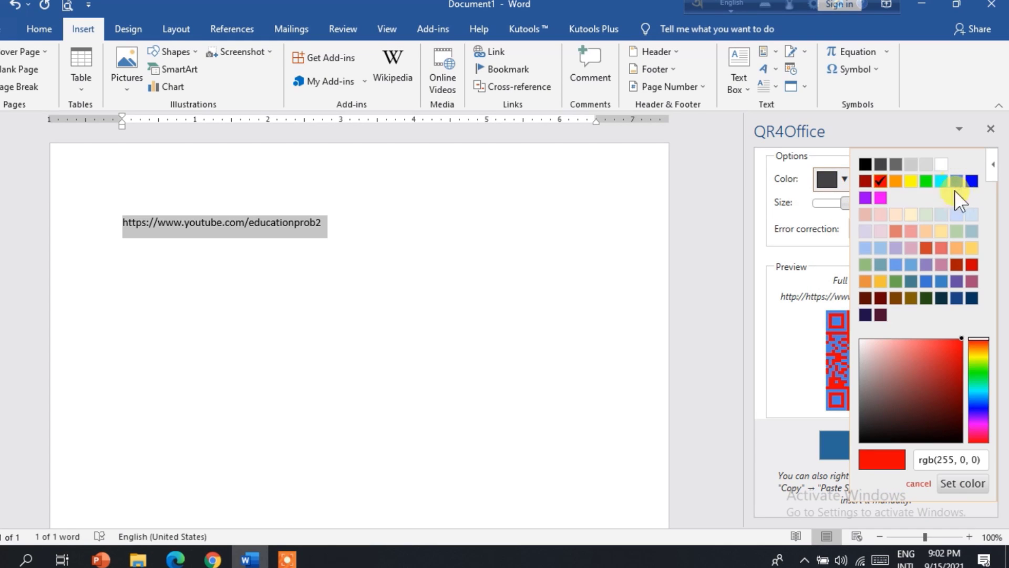
click(941, 167)
click(835, 180)
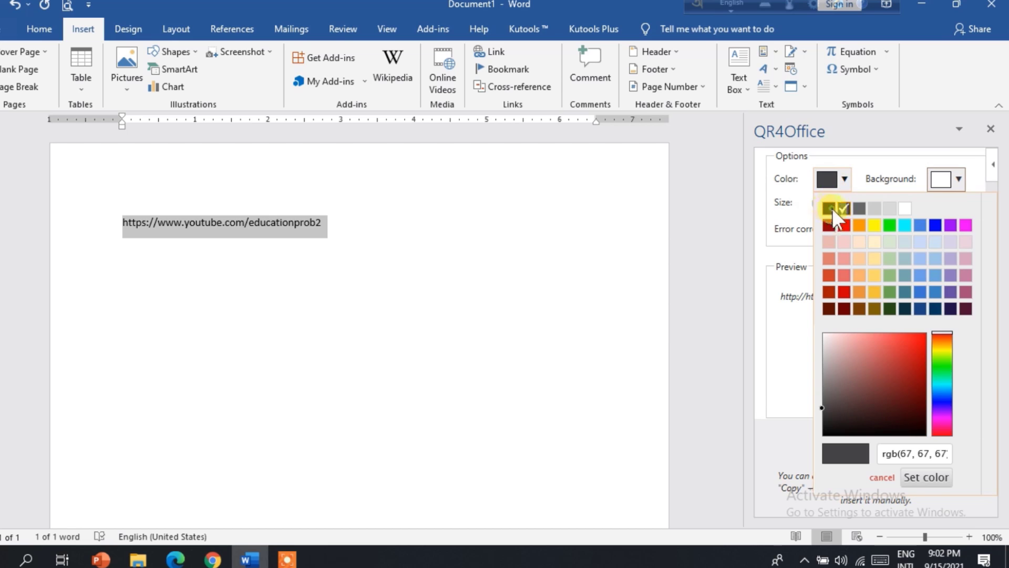
click(830, 209)
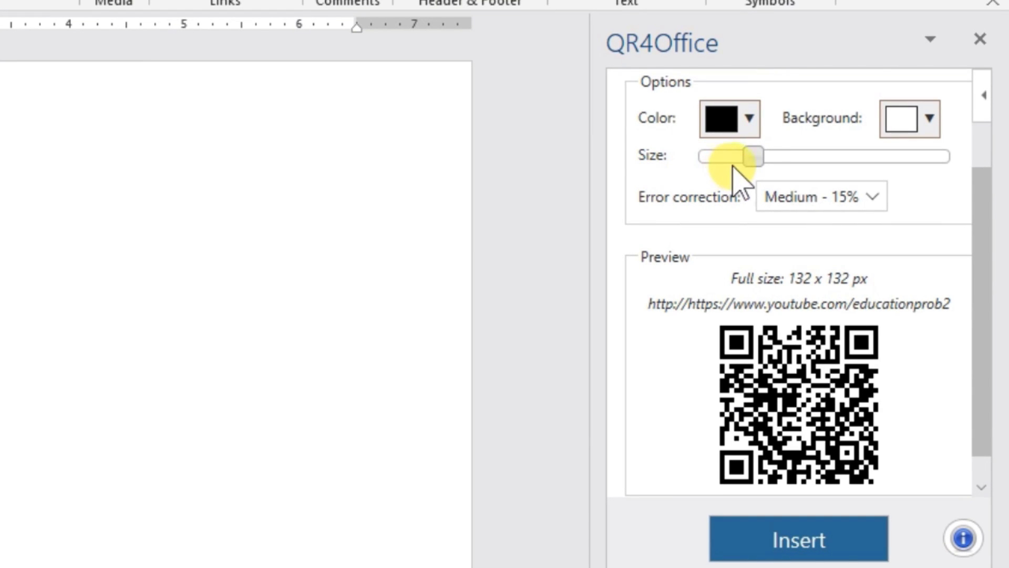
- Widen the QR4Office size slider from 165 up to 231 x 231 px
drag(754, 157, 771, 157)
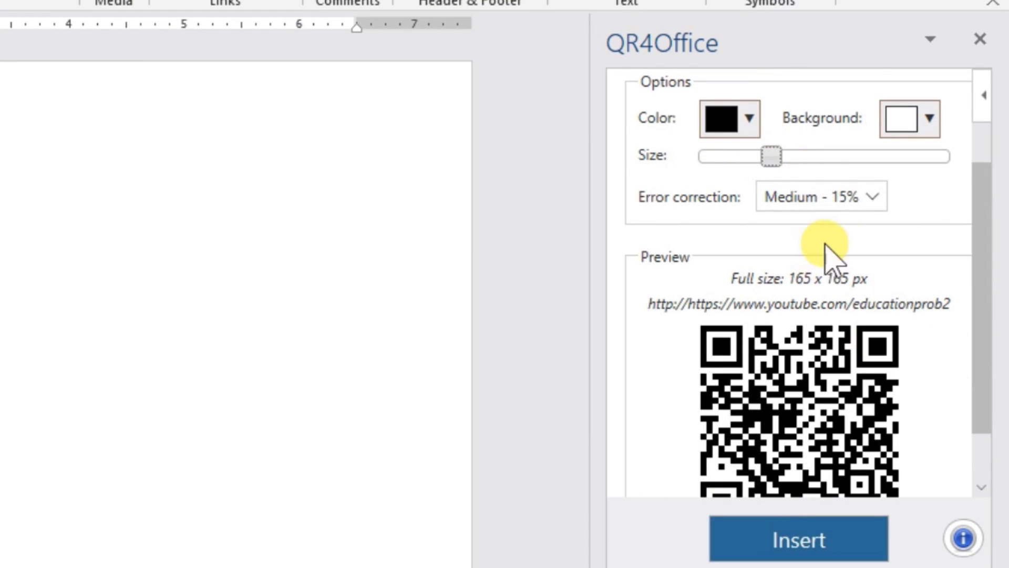
drag(771, 157, 806, 157)
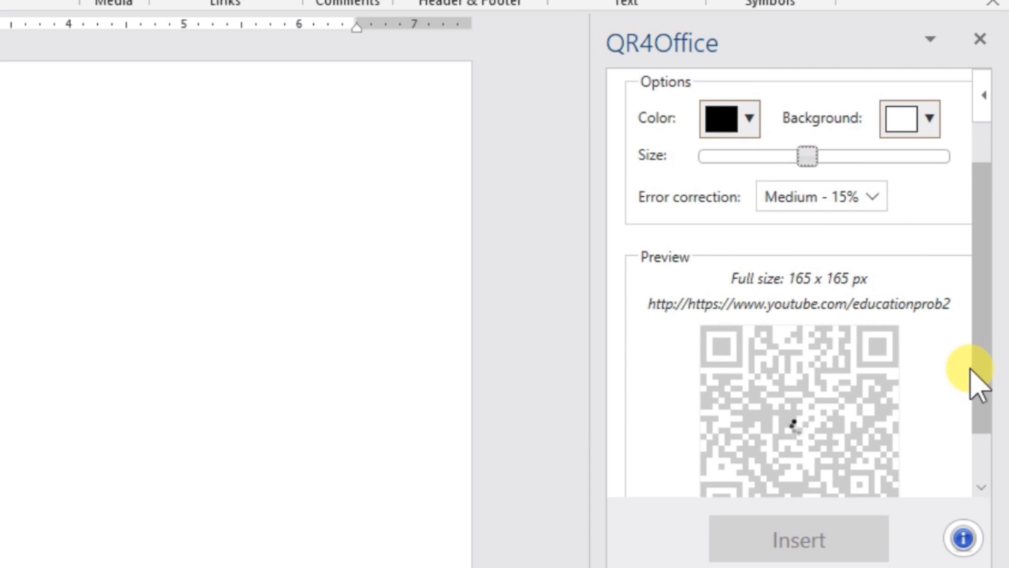
scroll(938, 357, down, 3)
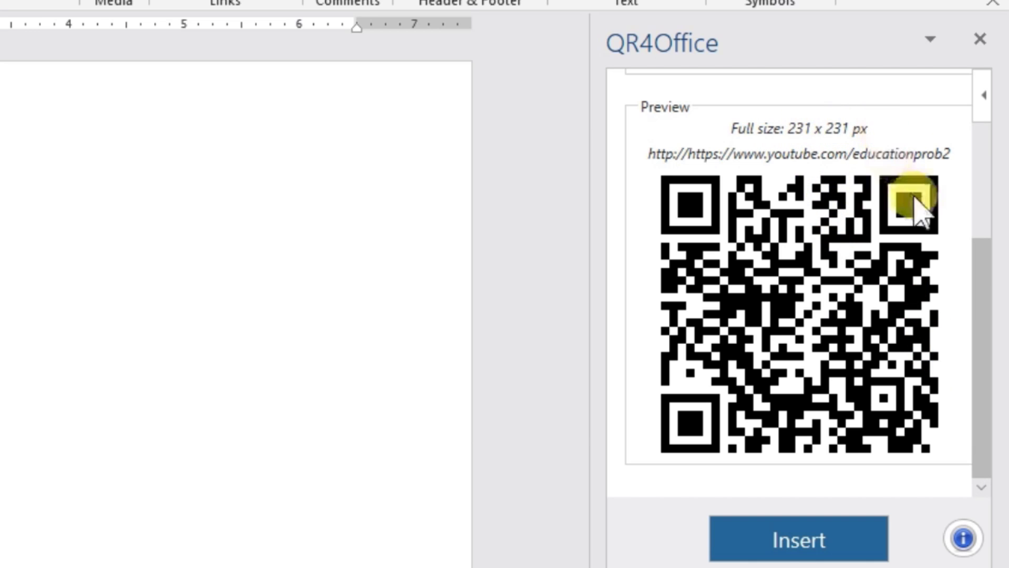
scroll(917, 208, up, 3)
scroll(919, 210, up, 2)
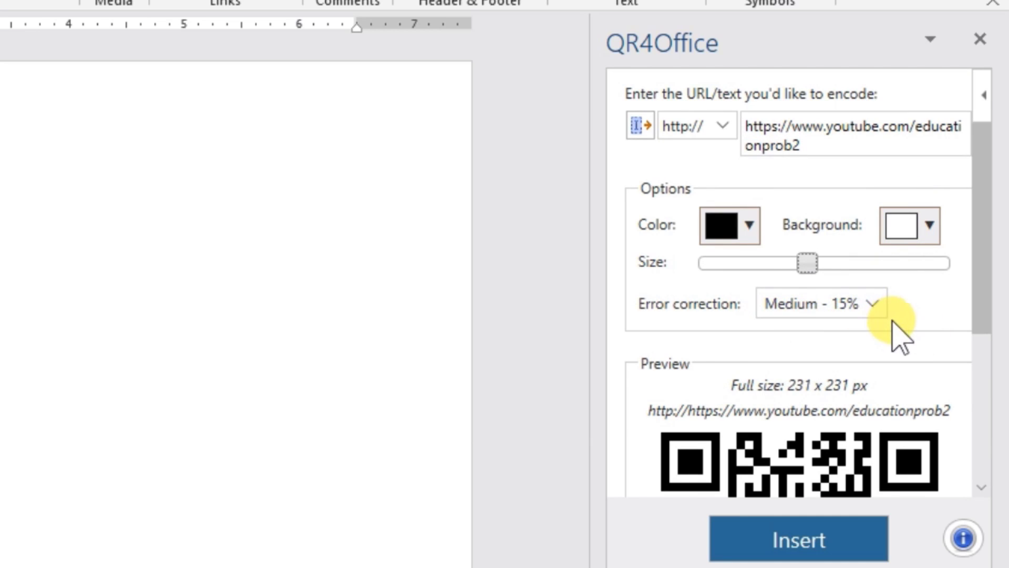
- Set the QR4Office error correction level to High - 30%
scroll(919, 320, down, 3)
click(875, 136)
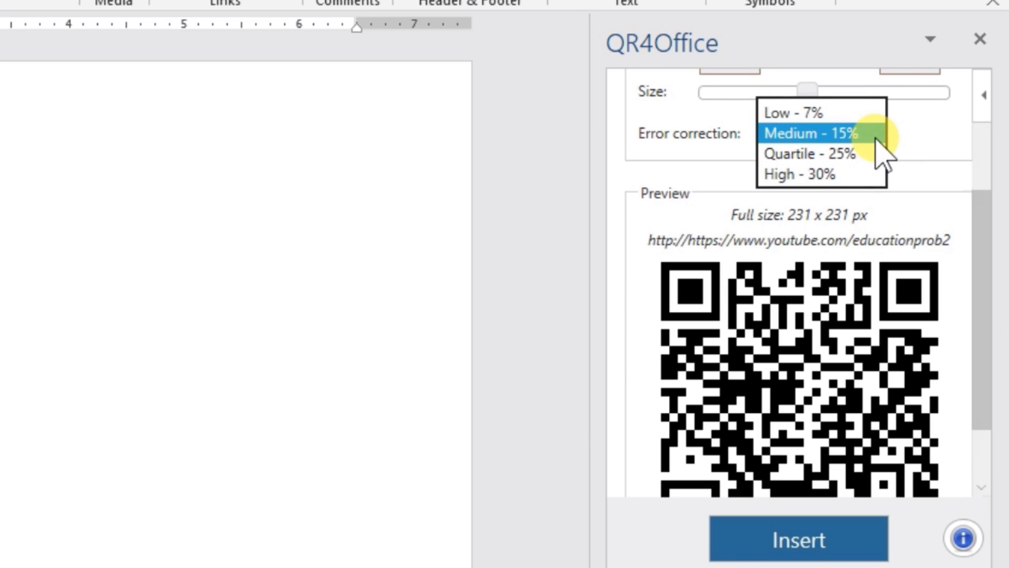
click(829, 176)
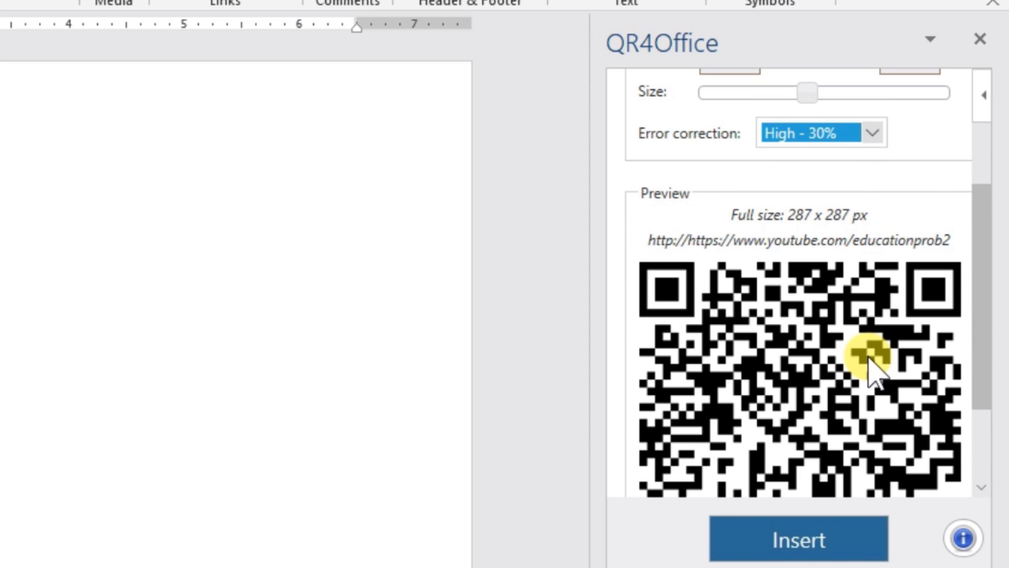
scroll(864, 361, down, 3)
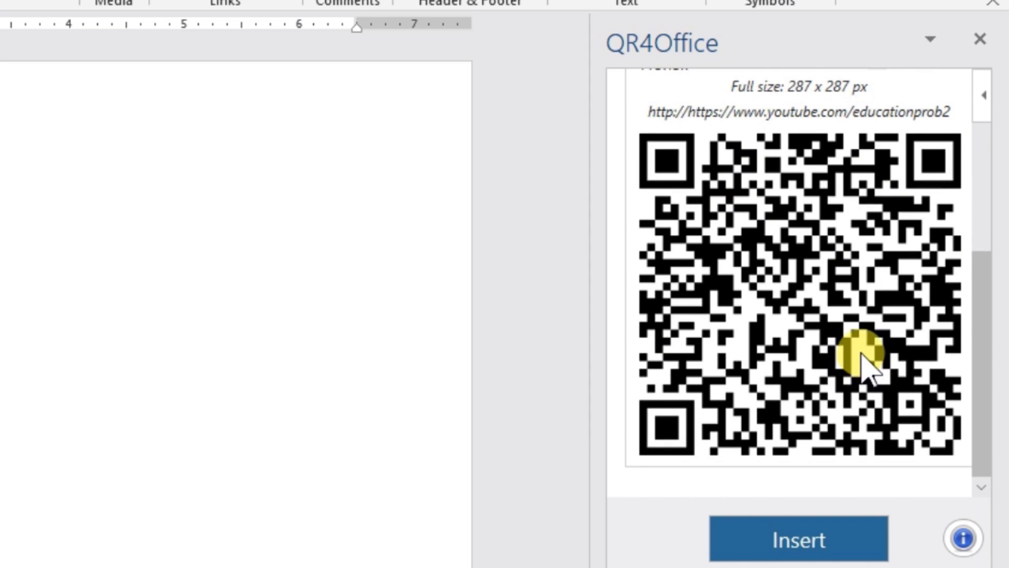
scroll(864, 362, up, 5)
- Change the error correction to Low - 7%, giving a 203 x 203 px code
click(872, 264)
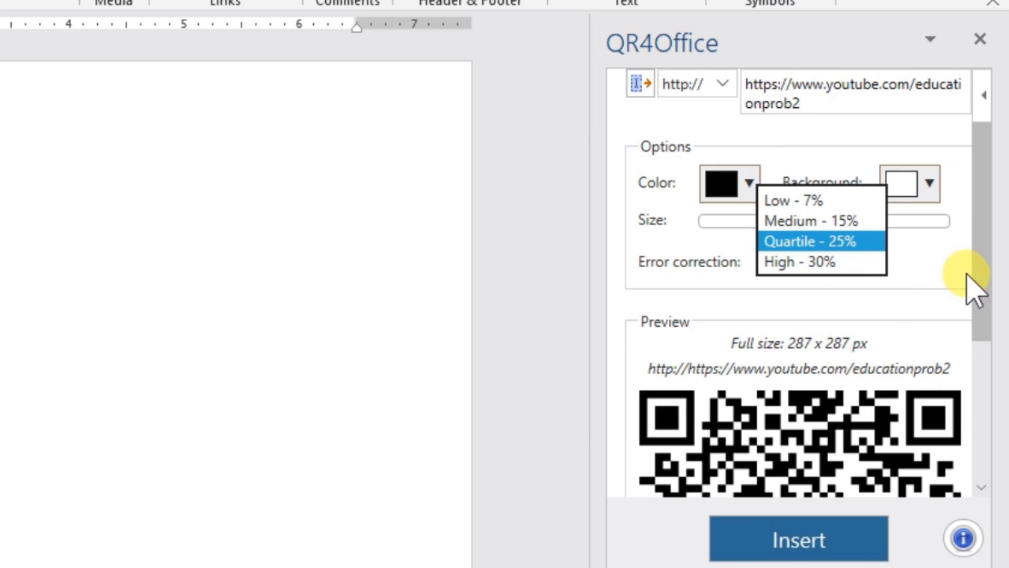
scroll(978, 344, down, 2)
scroll(977, 344, down, 3)
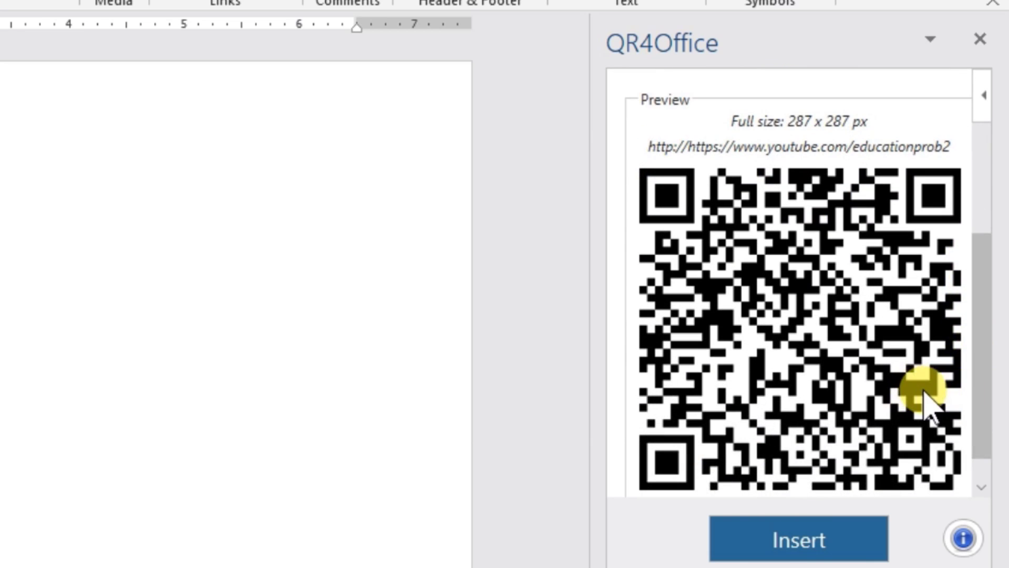
scroll(925, 399, up, 5)
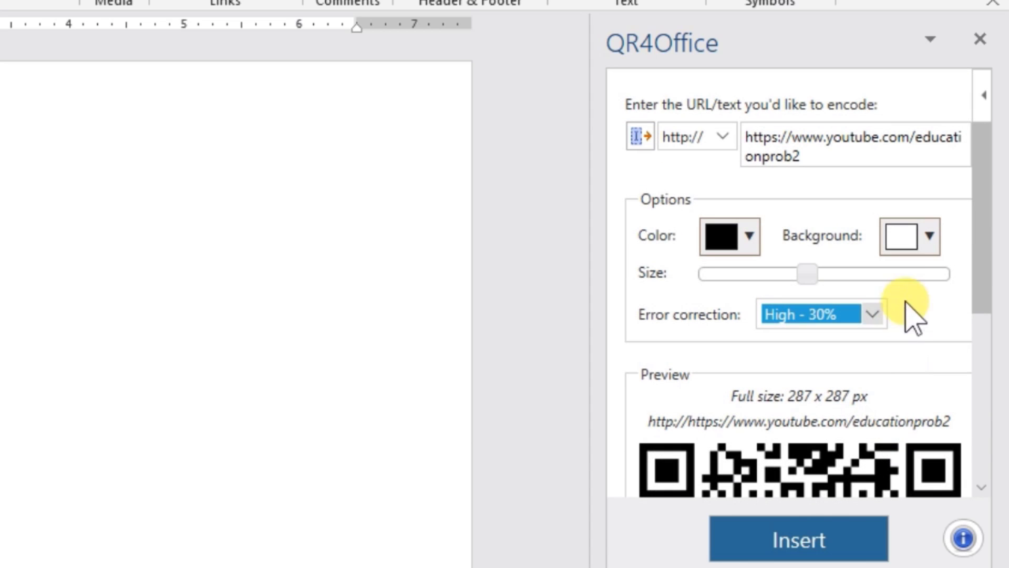
click(885, 319)
click(854, 254)
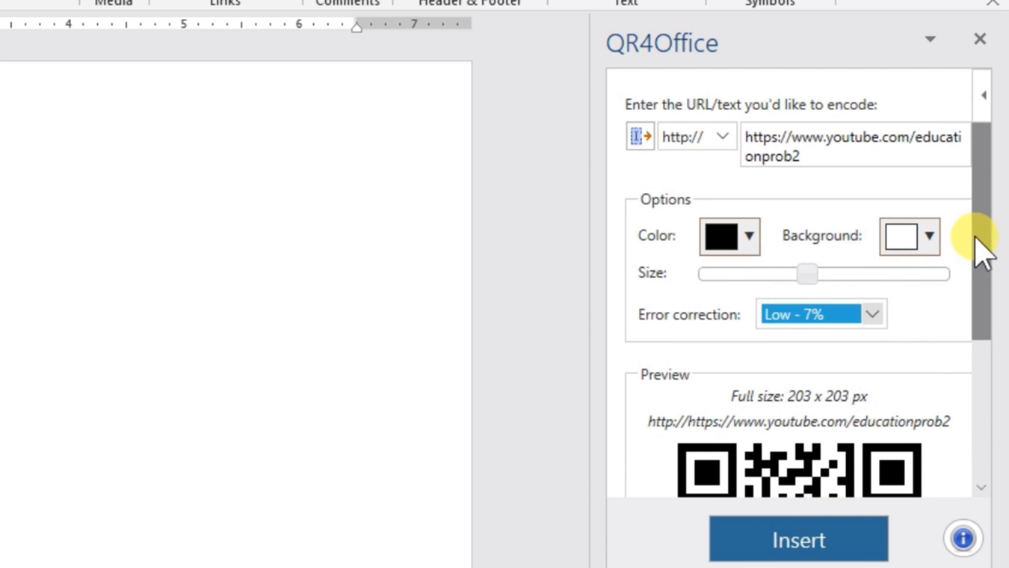
scroll(978, 316, down, 5)
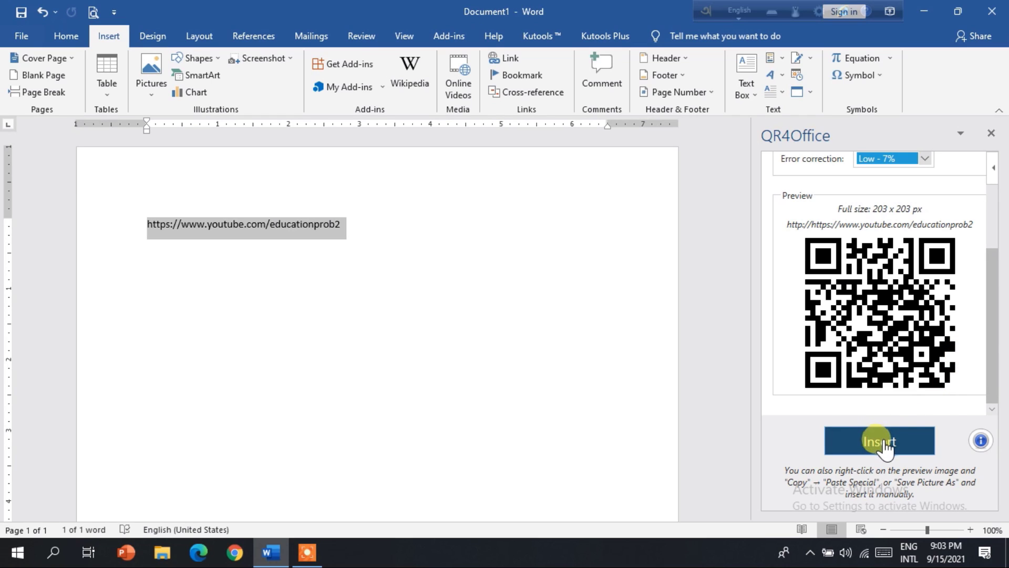
- Insert the 203 x 203 px QR code over the URL text and open Picture Format
click(885, 444)
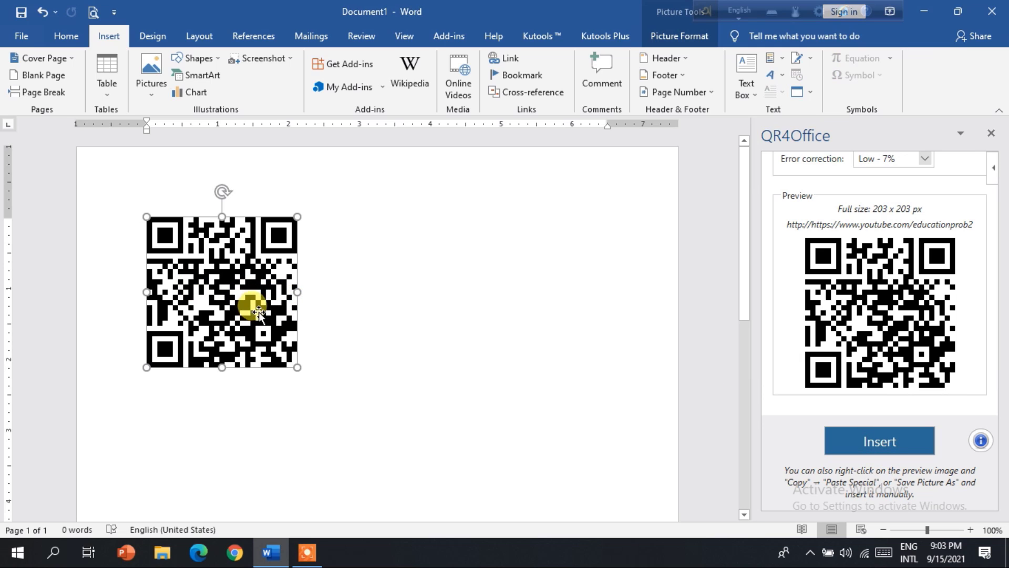
mouse_move(219, 279)
mouse_down()
mouse_move(267, 322)
mouse_move(334, 310)
mouse_up()
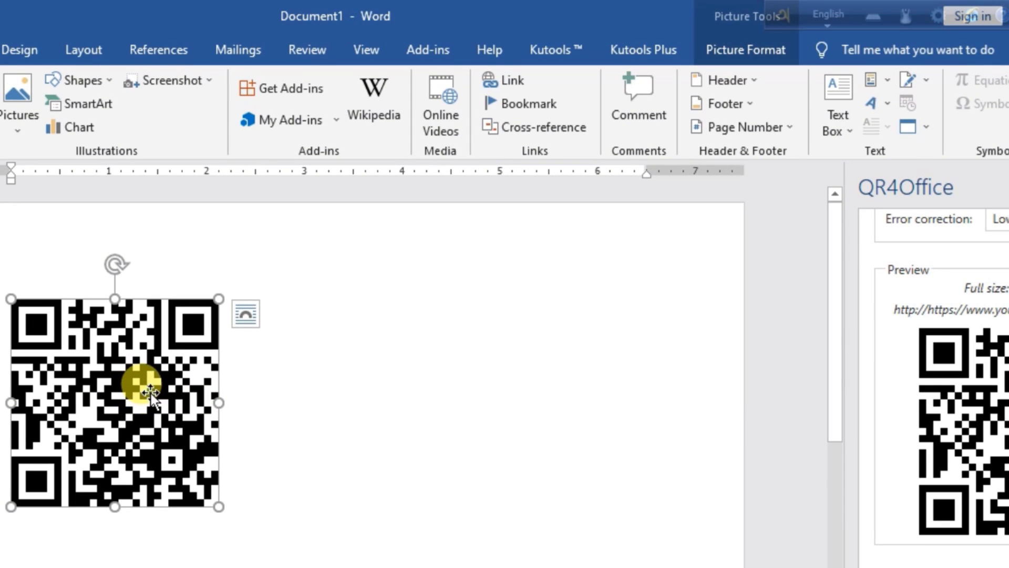
double_click(150, 391)
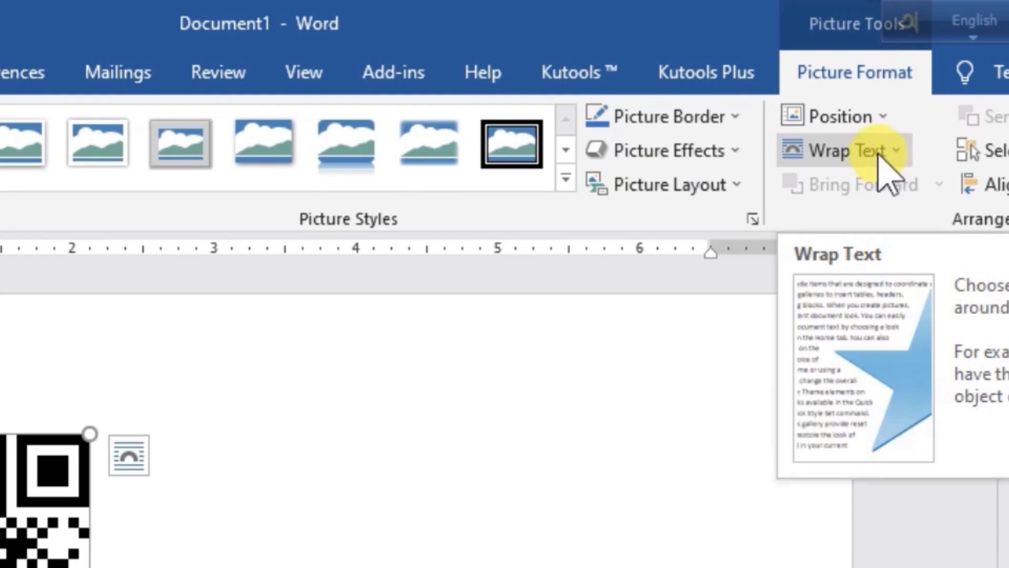
- Wrap the QR image In Front of Text, move it right, and resize it to 1.66 inches
click(843, 154)
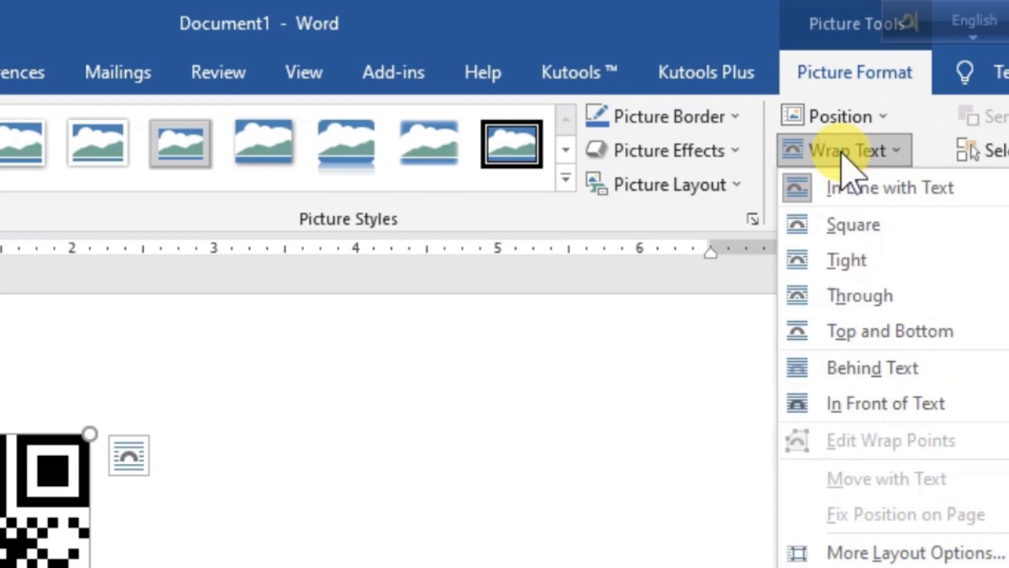
click(925, 405)
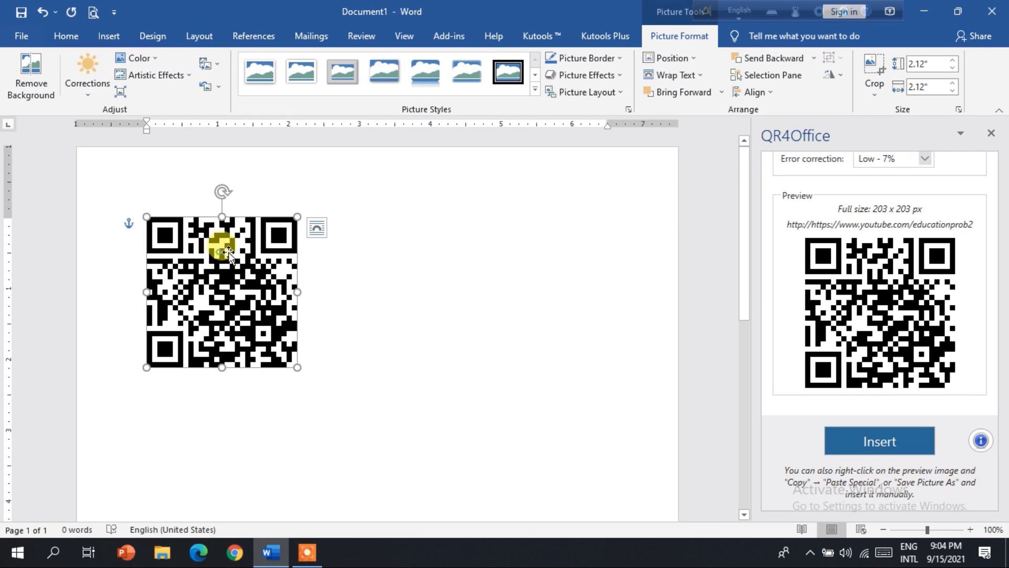
drag(218, 251, 276, 262)
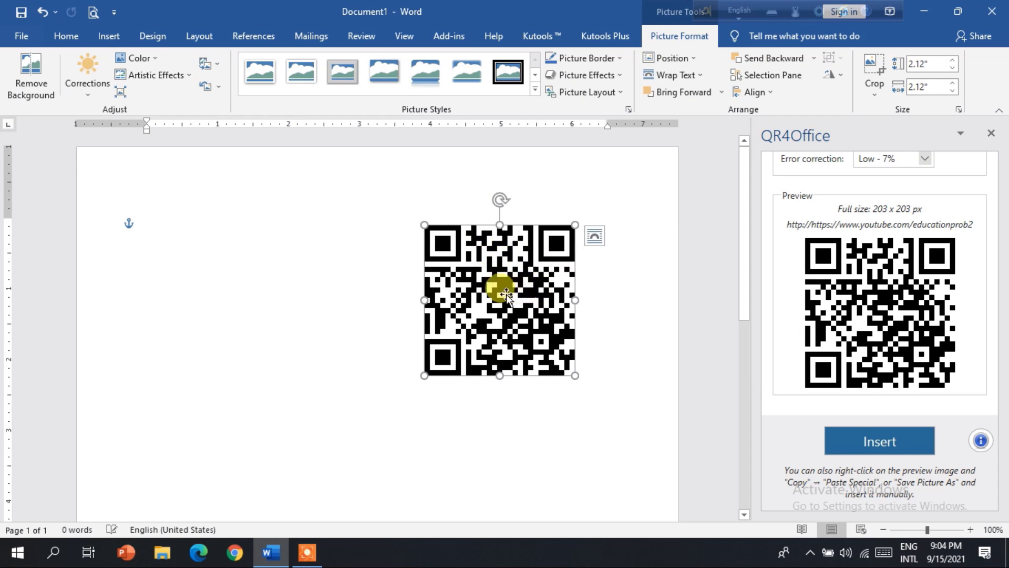
mouse_move(277, 262)
mouse_down()
mouse_move(379, 298)
mouse_move(345, 297)
mouse_move(359, 368)
mouse_up()
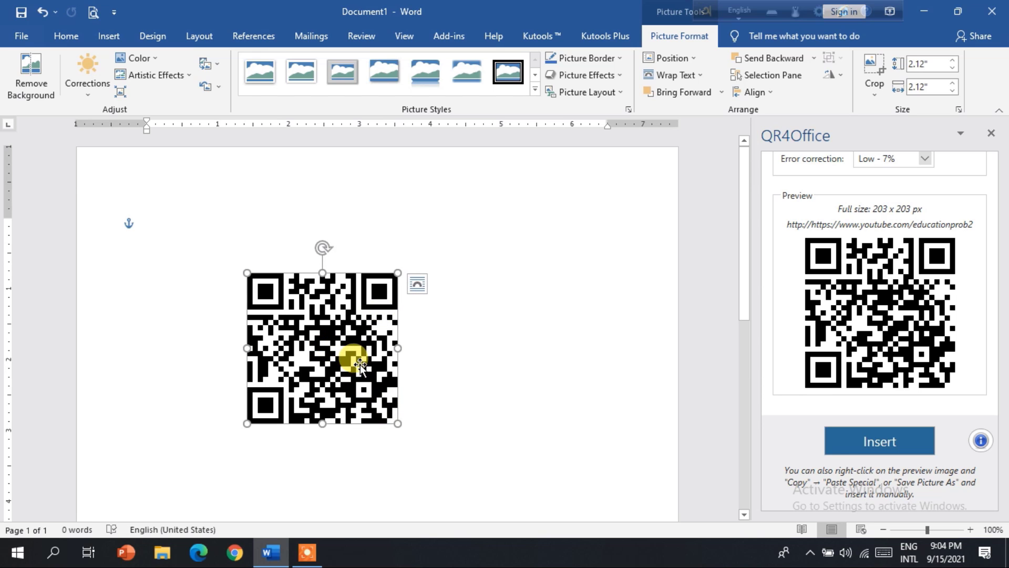
drag(398, 423, 366, 391)
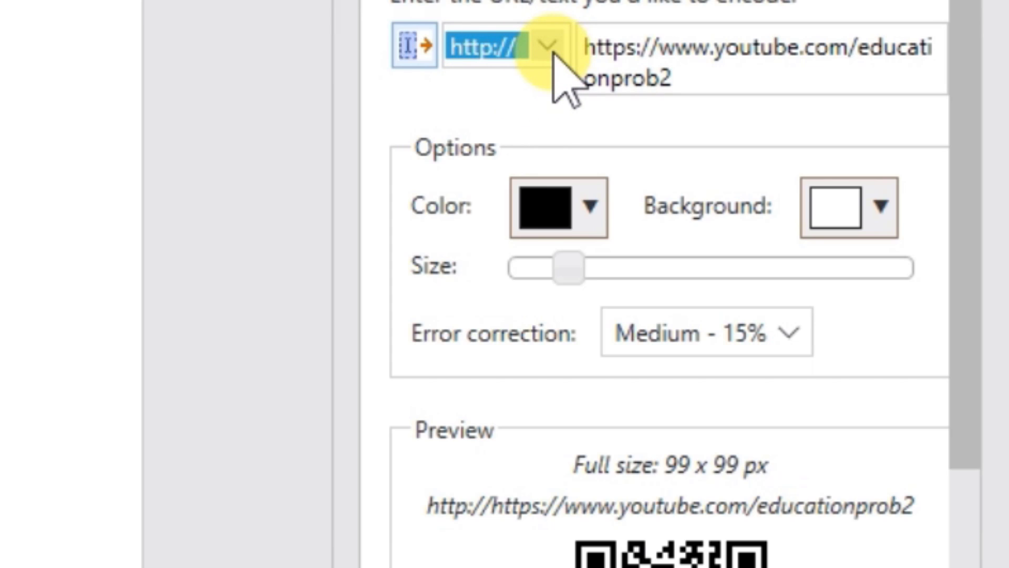
click(549, 47)
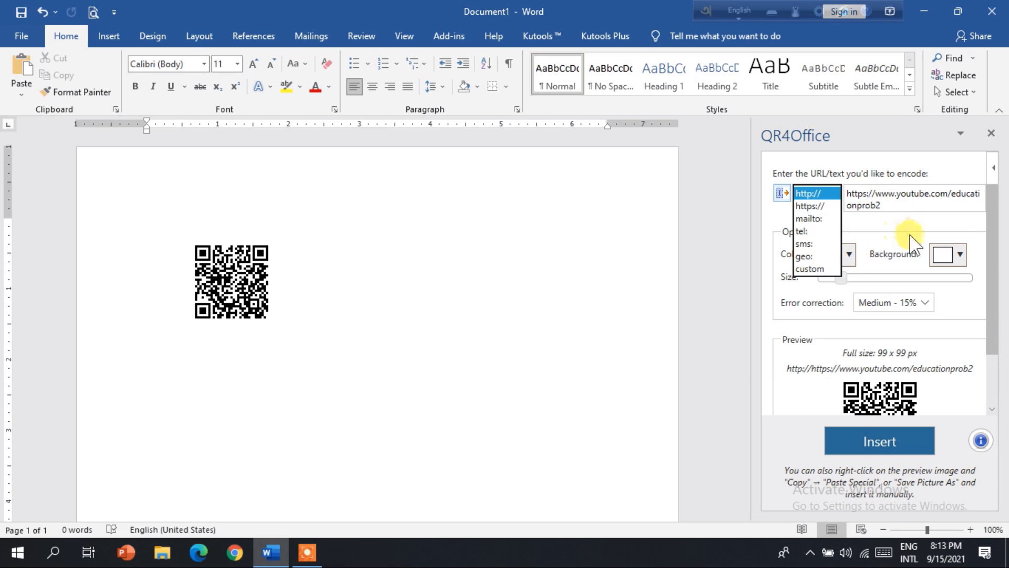
mouse_move(992, 253)
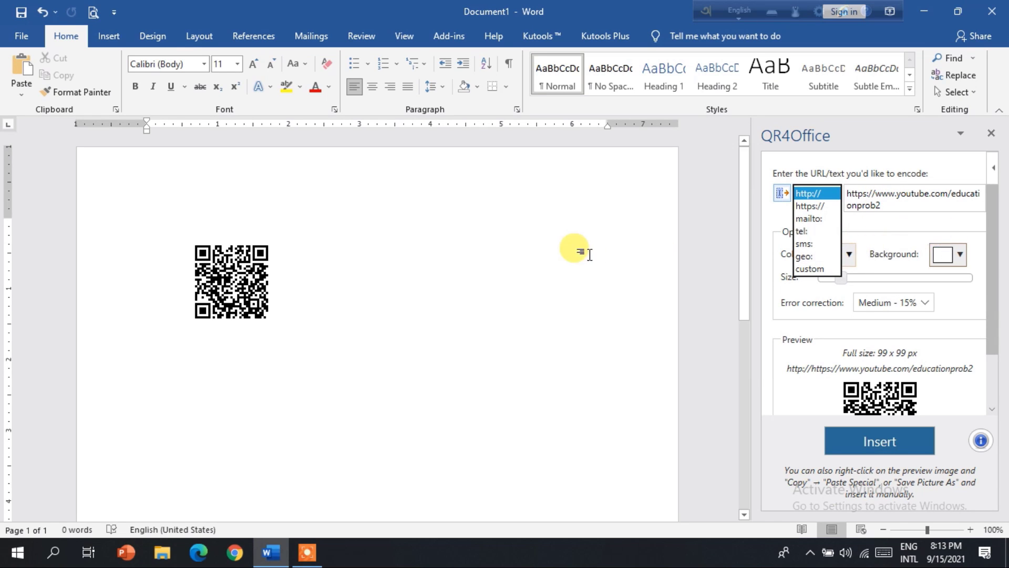
click(577, 336)
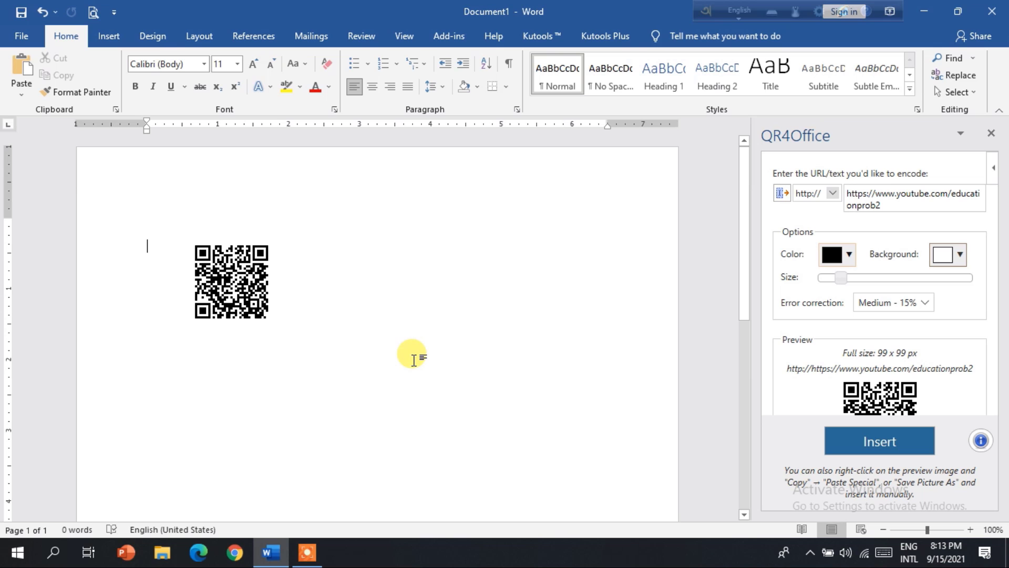
click(236, 283)
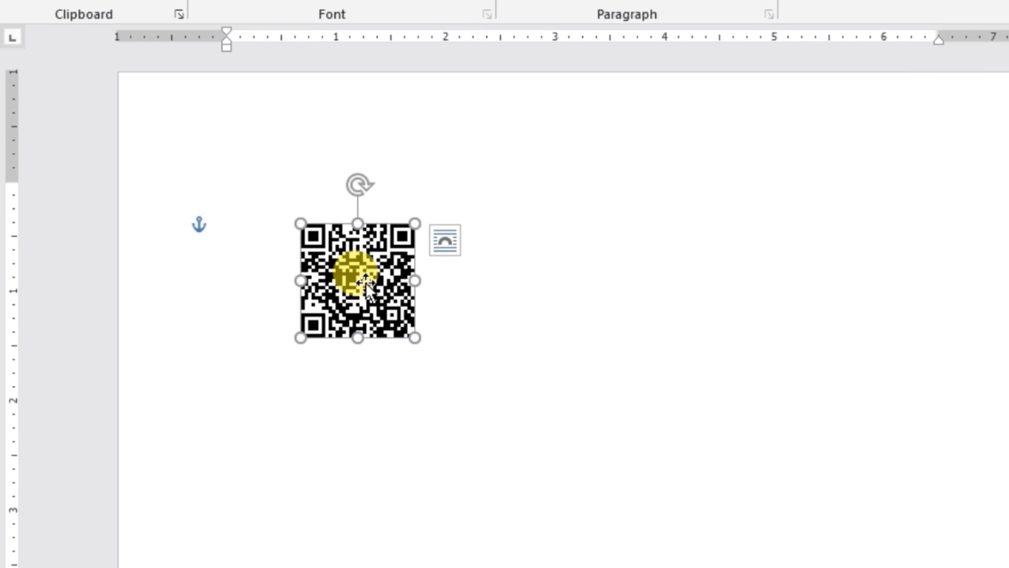
- Choose Save as Picture from the QR image's right-click menu
right_click(368, 289)
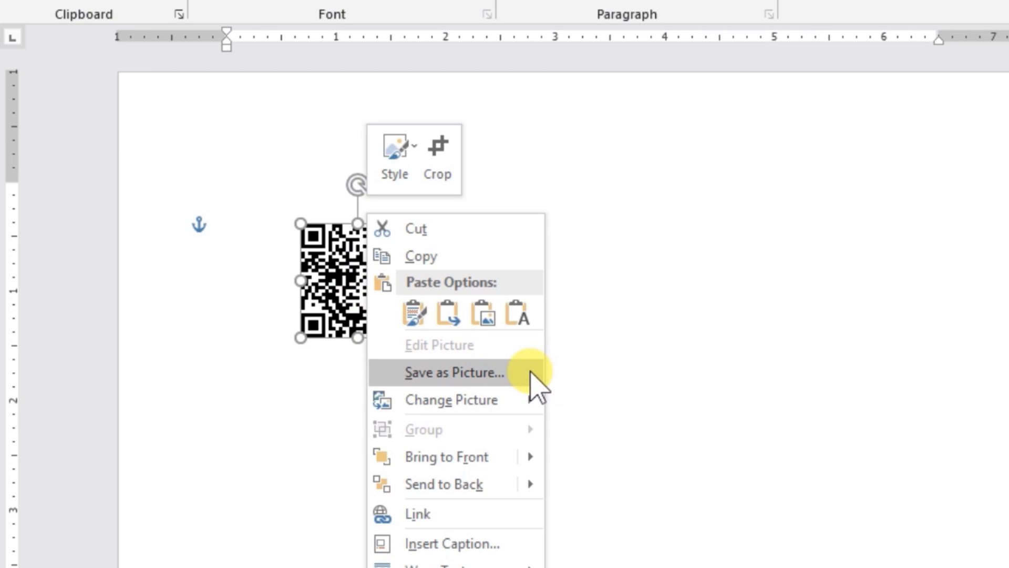
click(488, 373)
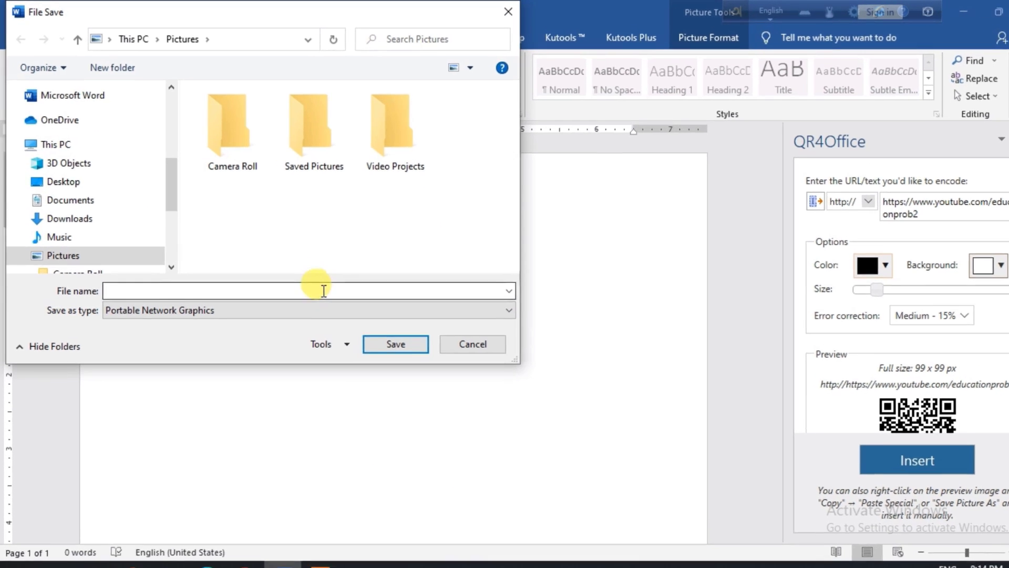
- Save the QR image to the Desktop as JPEG File Interchange Format file 'qqq'
click(309, 281)
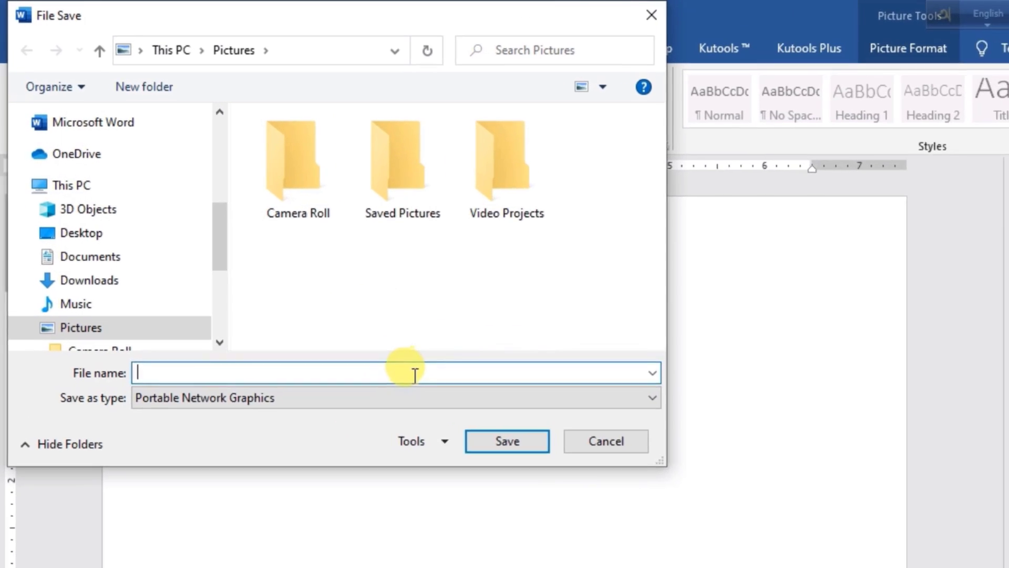
text(qqq)
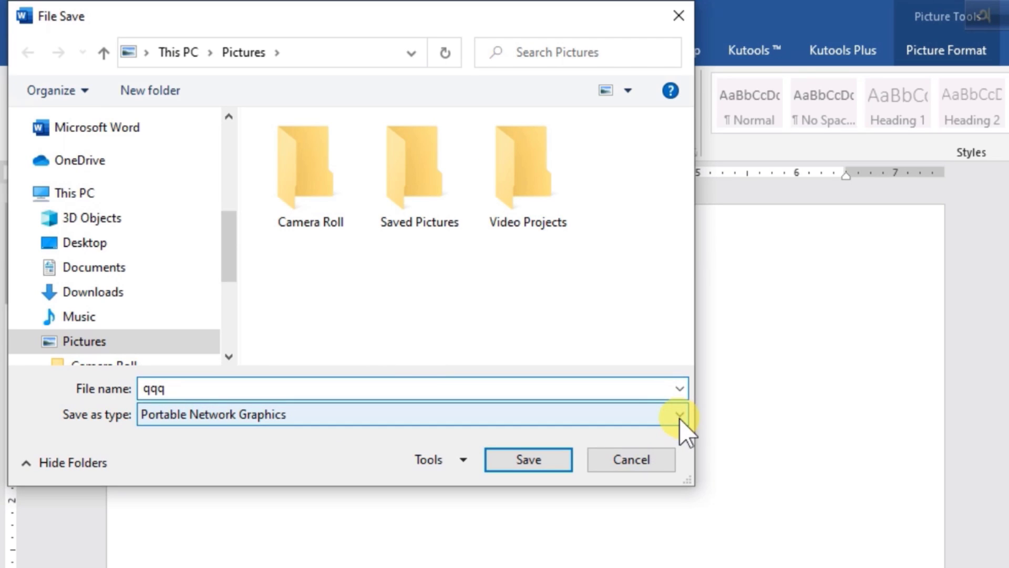
click(658, 416)
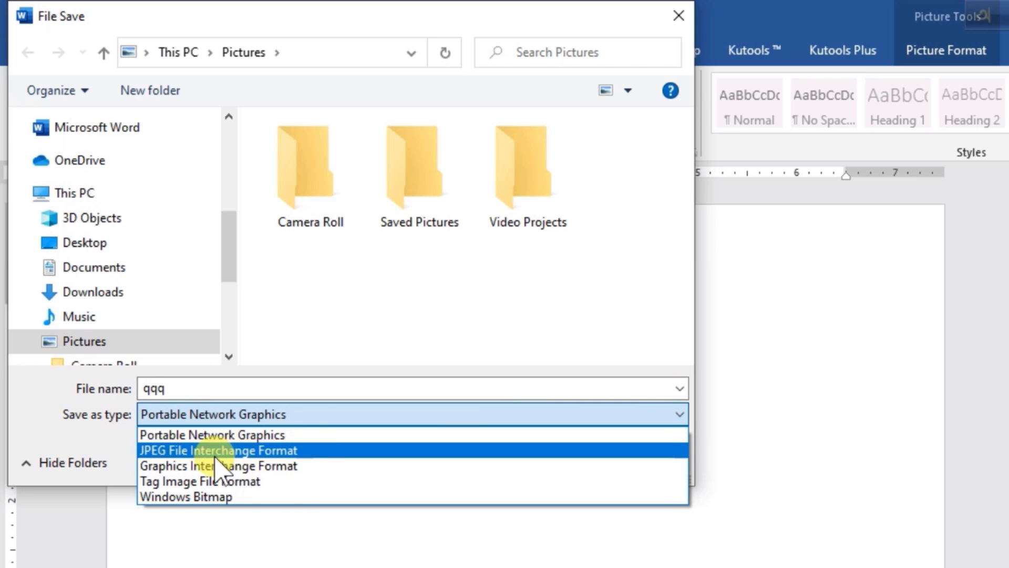
click(317, 451)
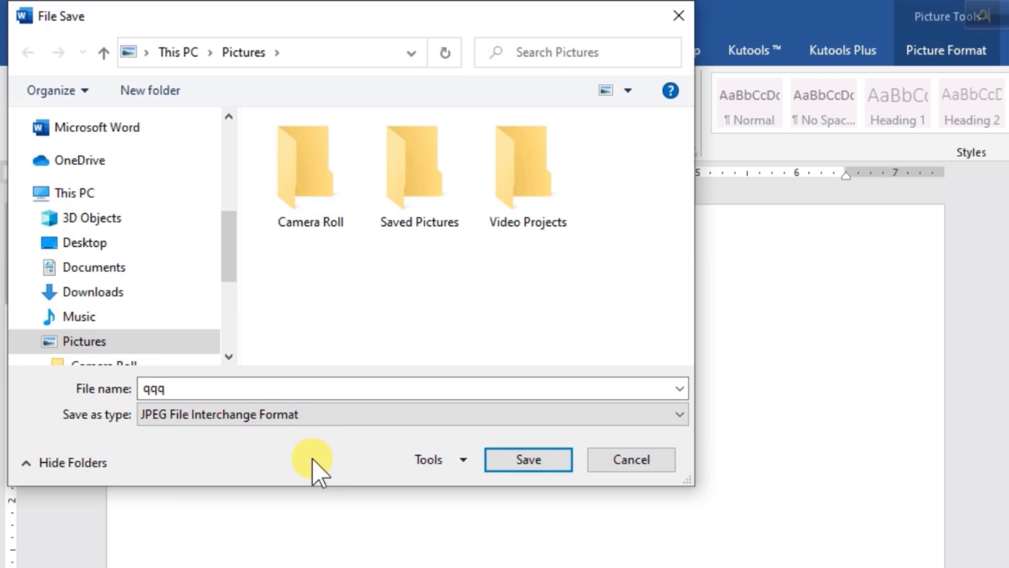
scroll(99, 341, up, 4)
scroll(103, 338, up, 1)
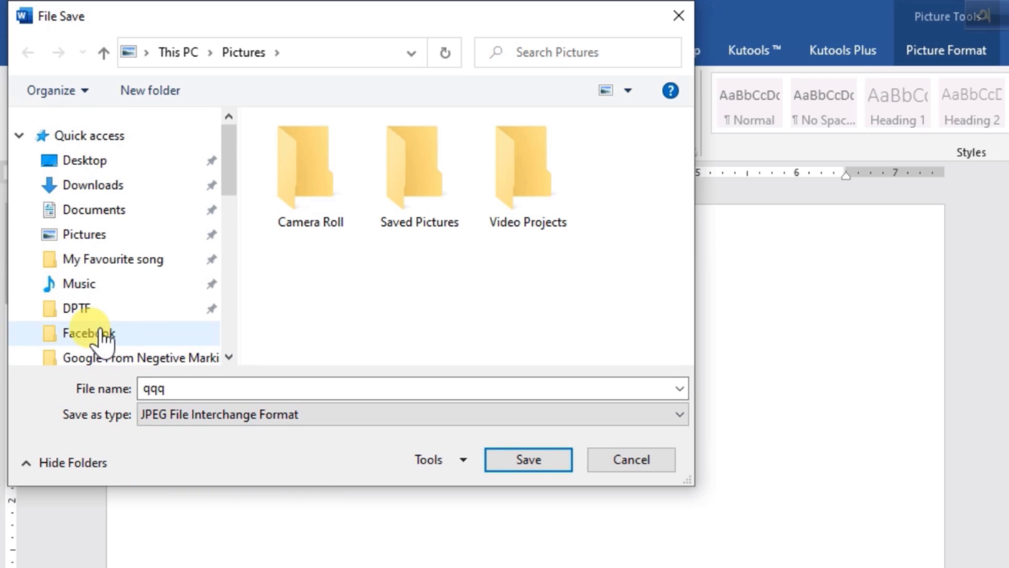
click(84, 160)
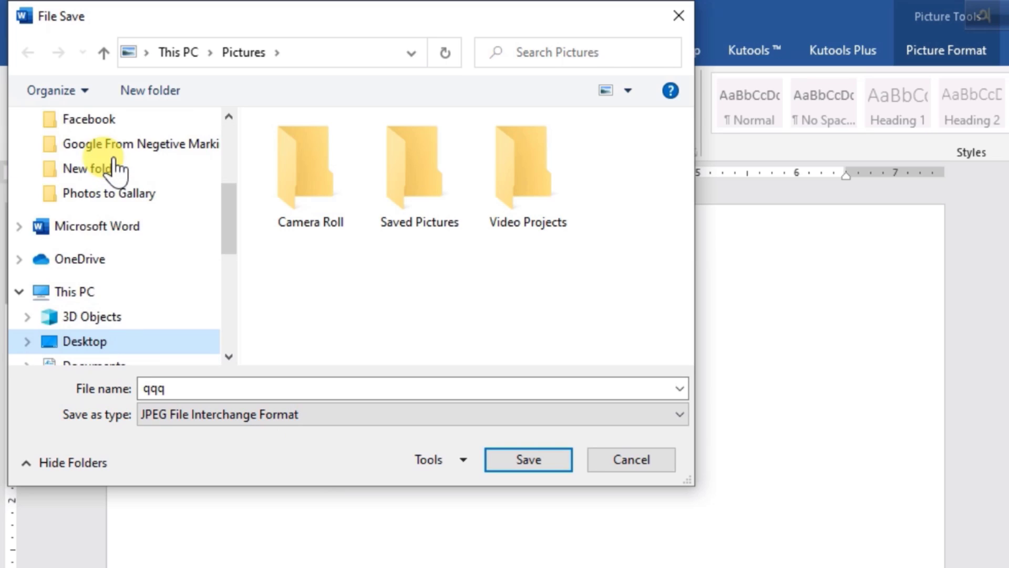
click(535, 453)
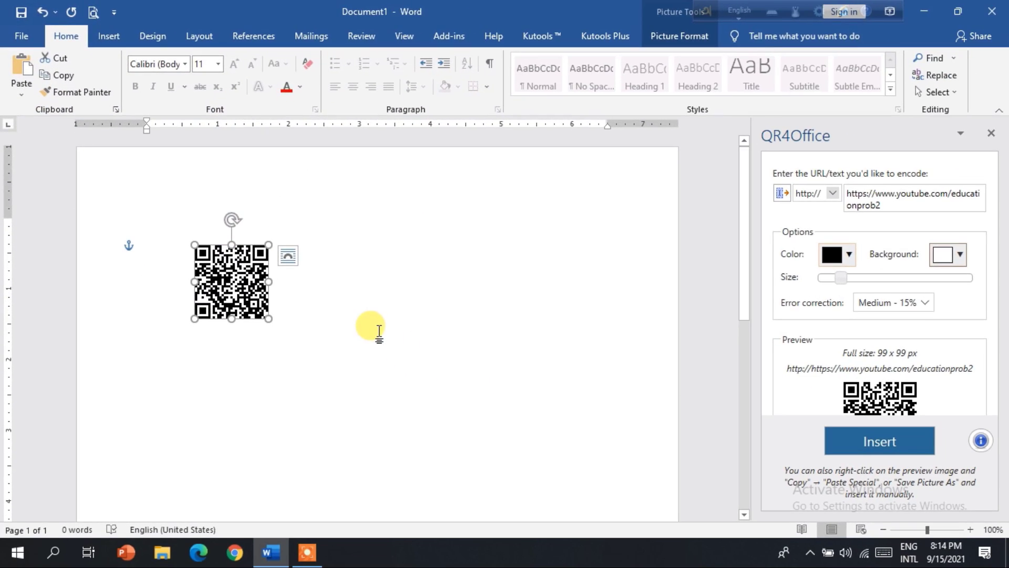
- Minimize Word and drag the qqq QR code image from beside Microsoft Edge to mid-desktop
click(924, 12)
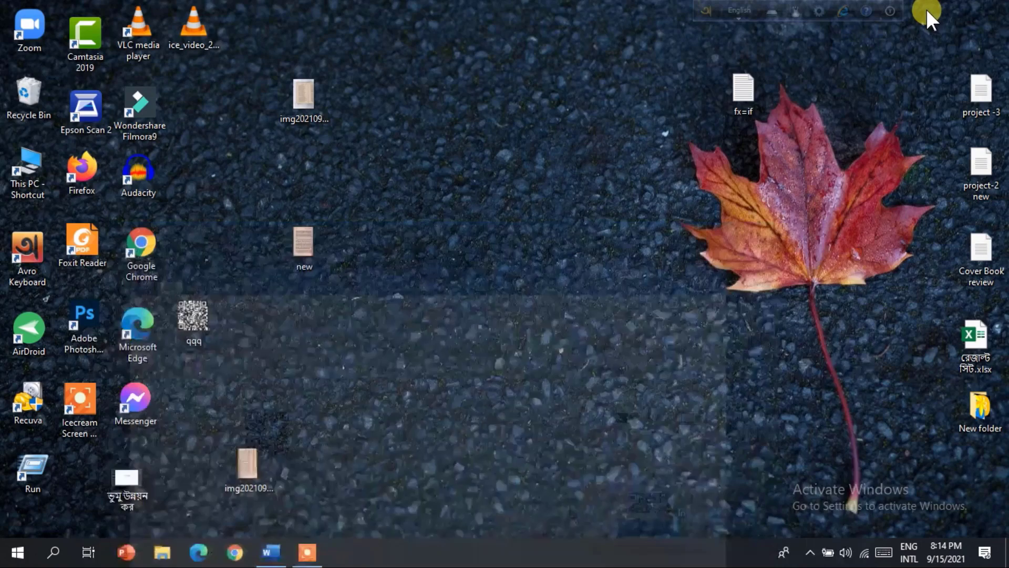
drag(192, 323, 486, 273)
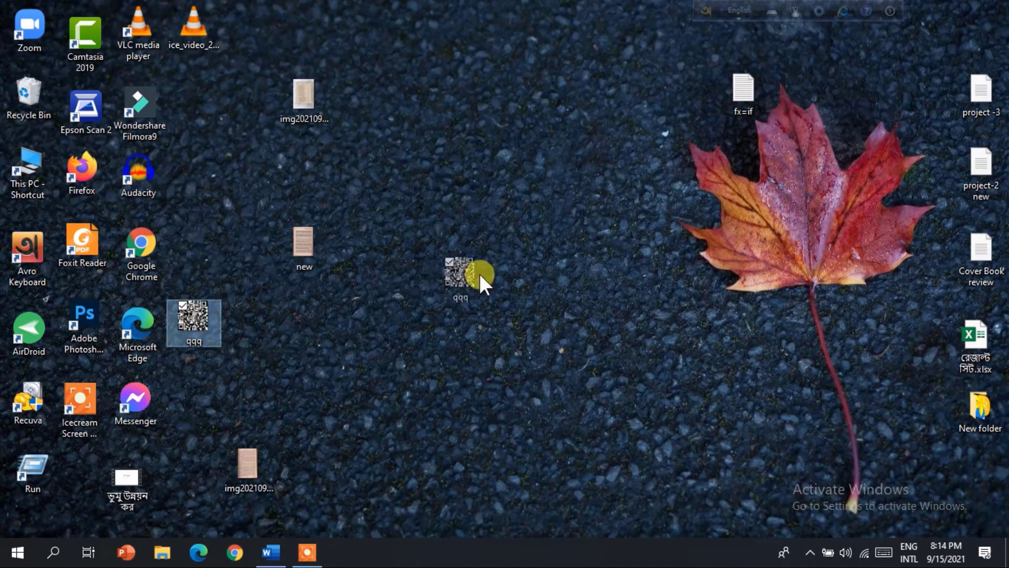